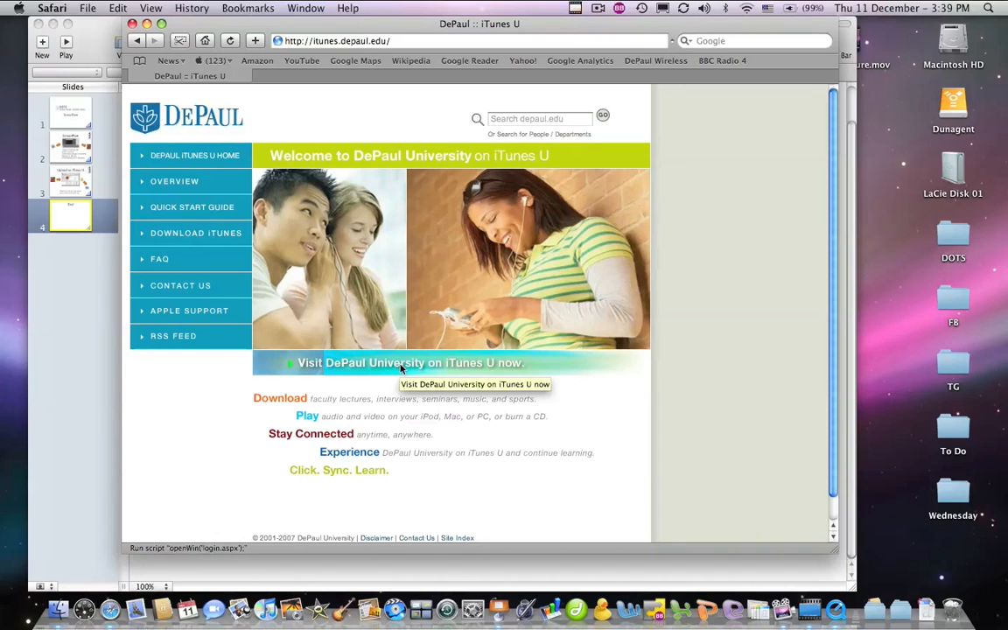
# Open the DePaul iTunes U login window and fill in the Campus Connection user ID and password
pyautogui.click(401, 365)
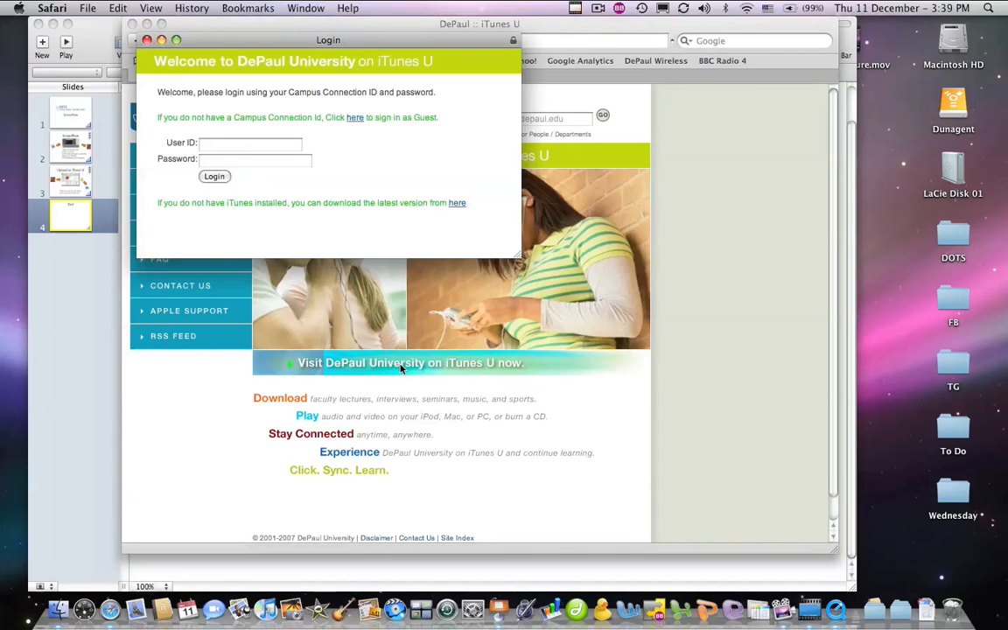
pyautogui.click(225, 145)
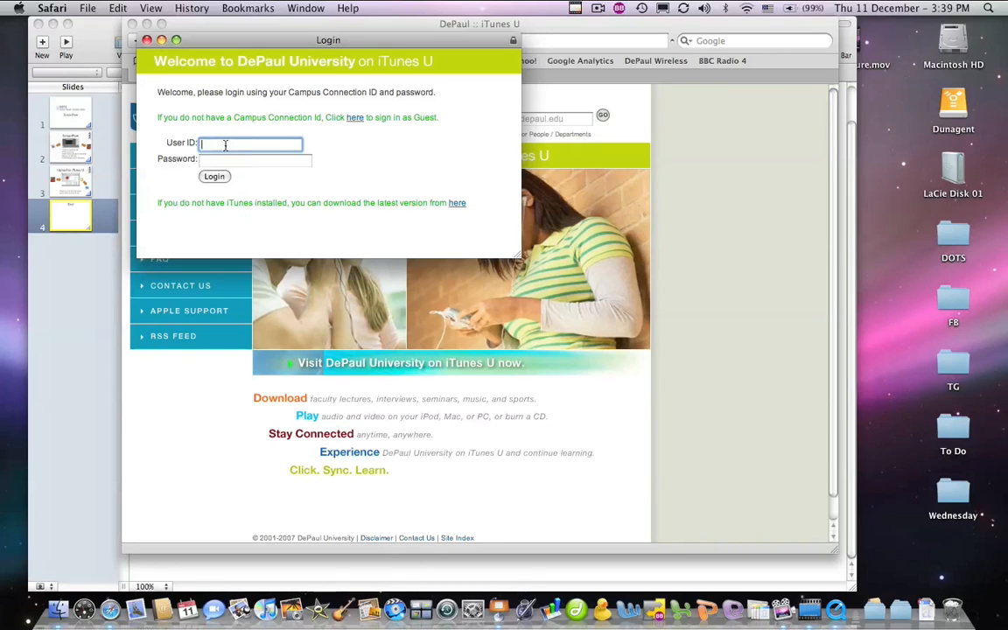
pyautogui.press('Tab')
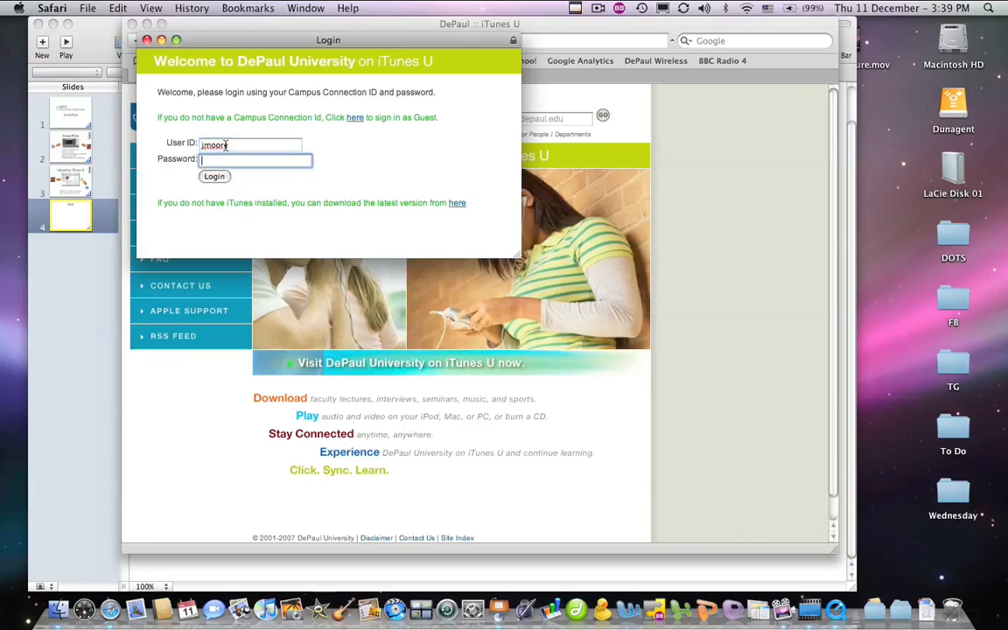
pyautogui.write('•••••••••••')
pyautogui.click(214, 177)
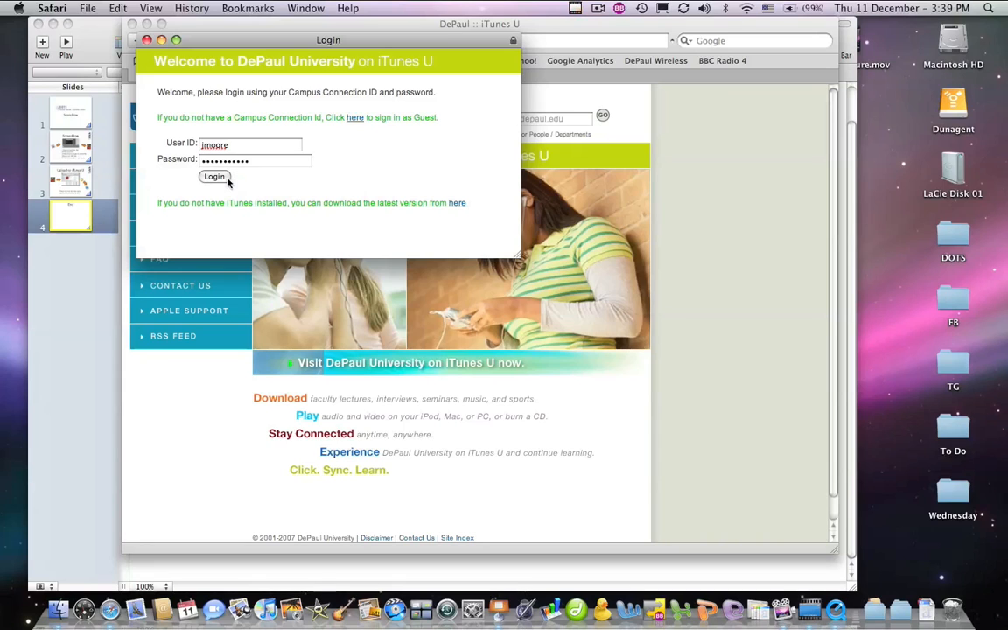
pyautogui.moveTo(300, 48); pyautogui.dragTo(373, 70)
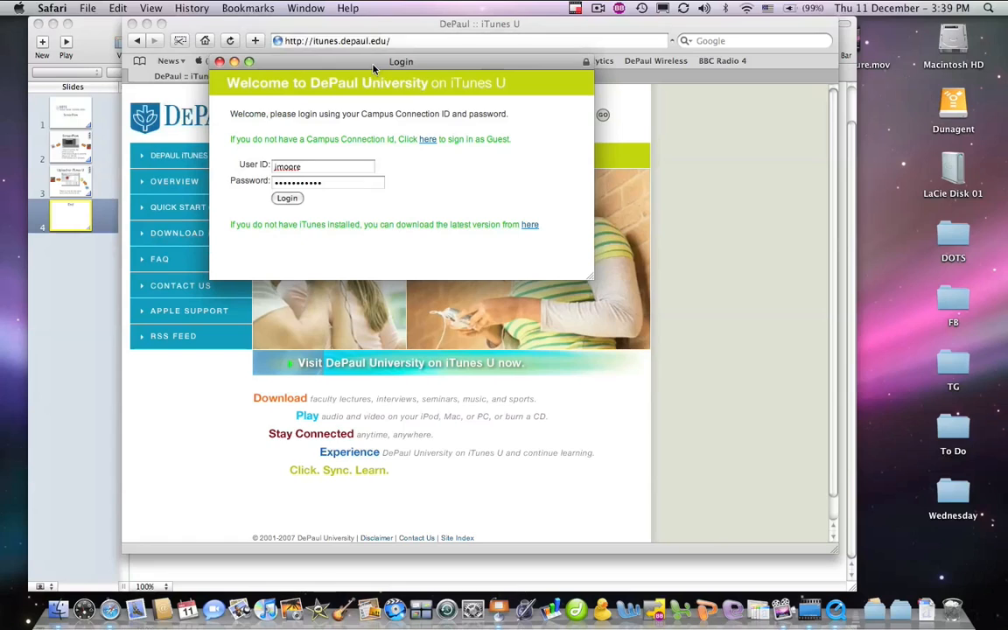
# Sign in and browse College of Commerce to the MKT595-101: Internet Marketing weekly lectures
pyautogui.click(287, 198)
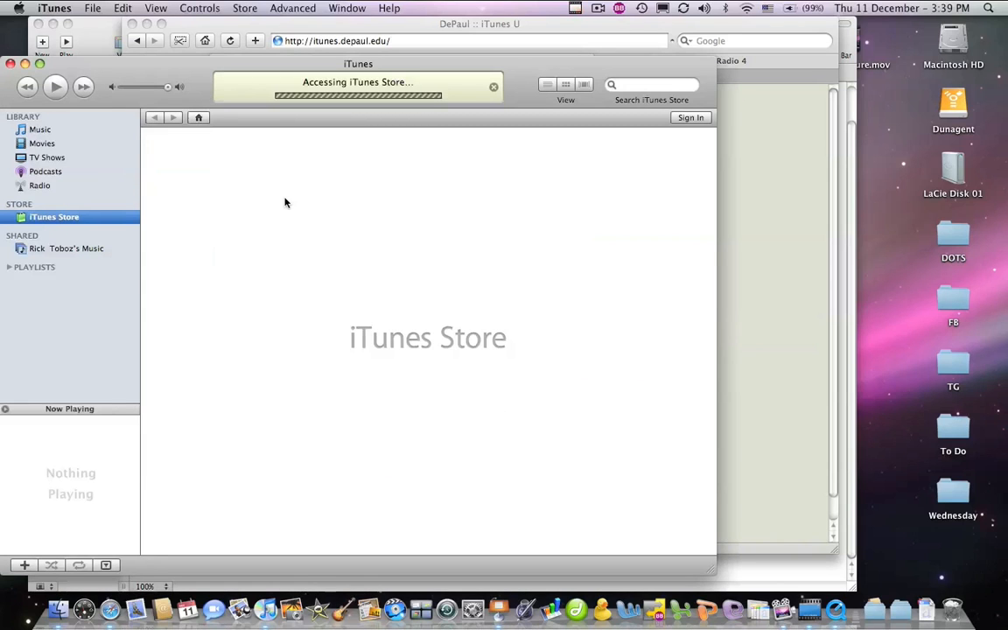
pyautogui.moveTo(153, 67); pyautogui.dragTo(211, 36)
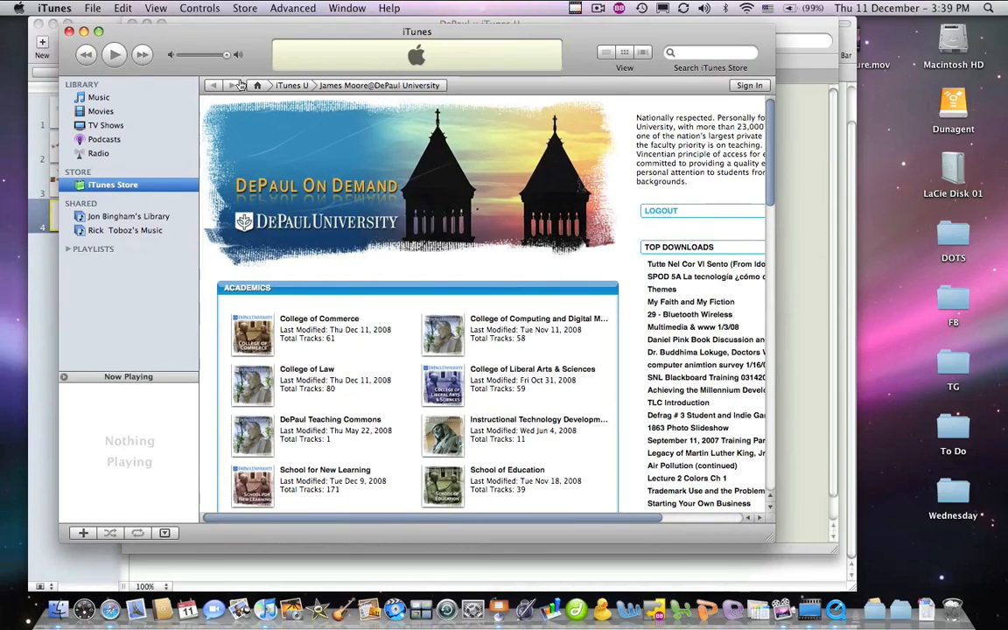
pyautogui.click(309, 320)
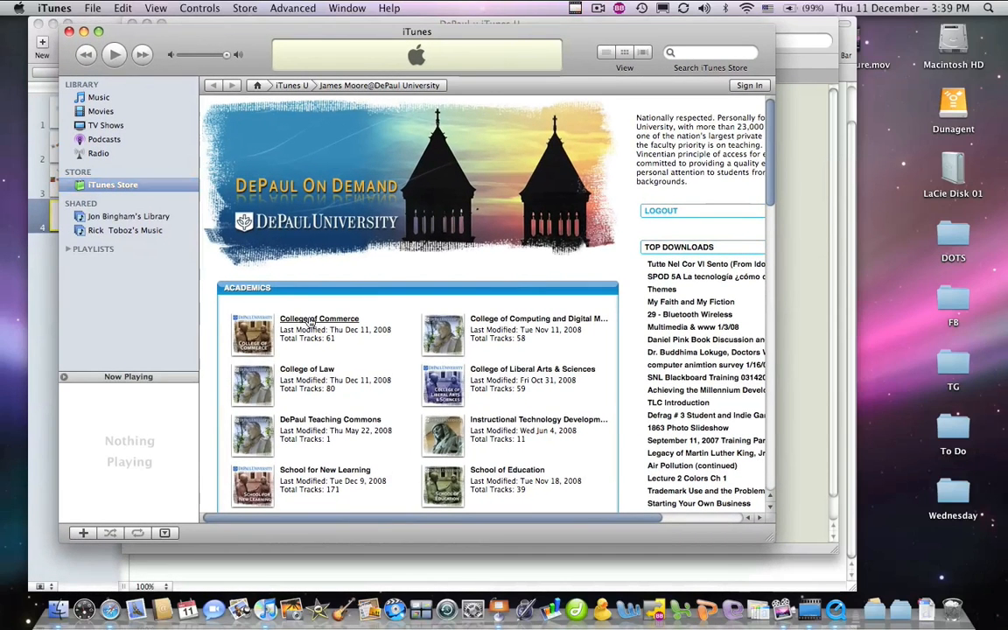
pyautogui.scroll(-5, 448, 291)
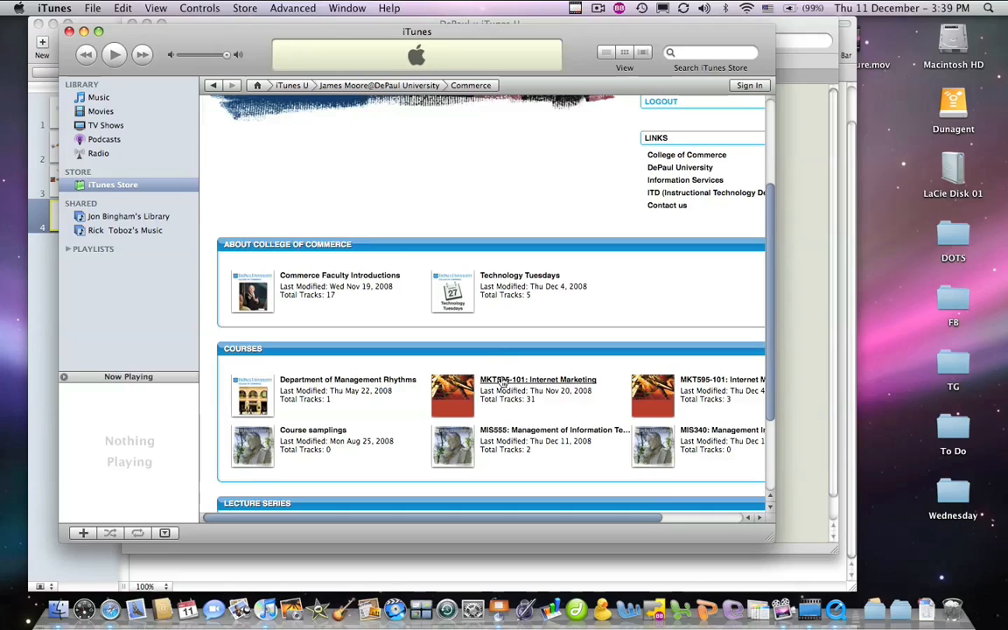
pyautogui.click(504, 381)
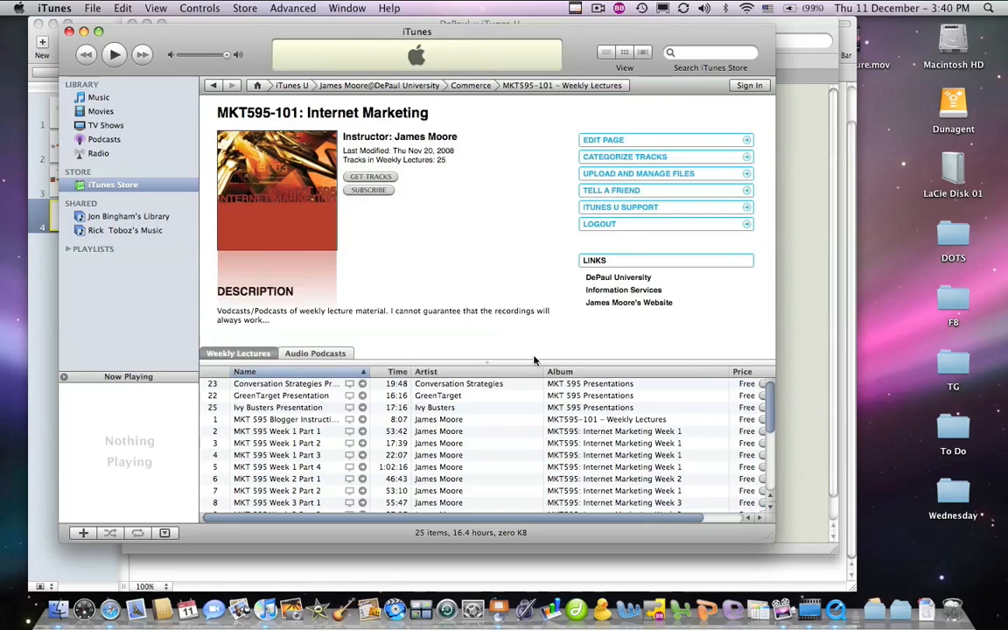
pyautogui.scroll(-5, 655, 422)
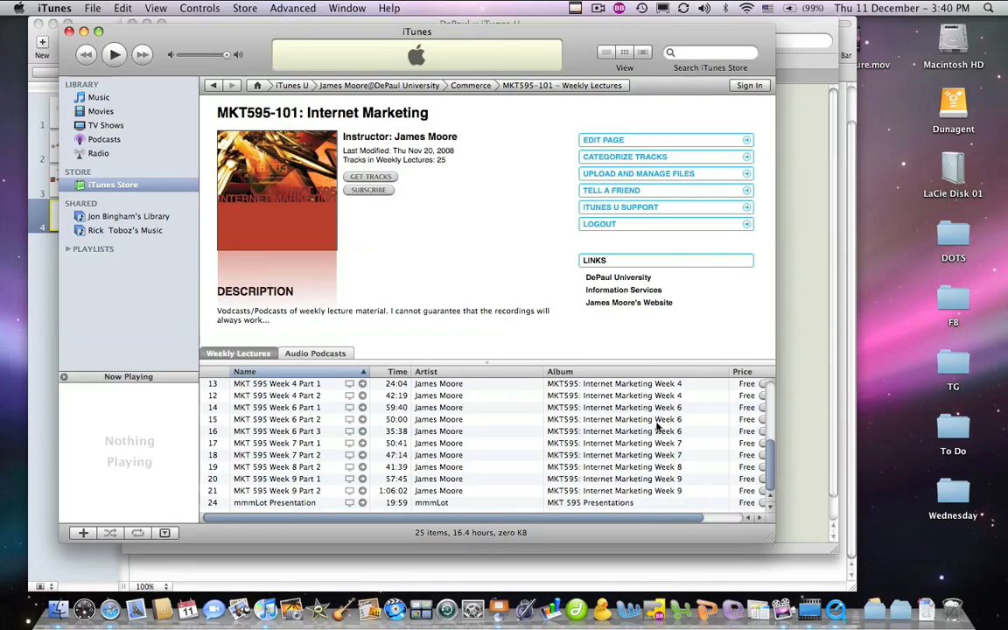
pyautogui.scroll(5, 657, 426)
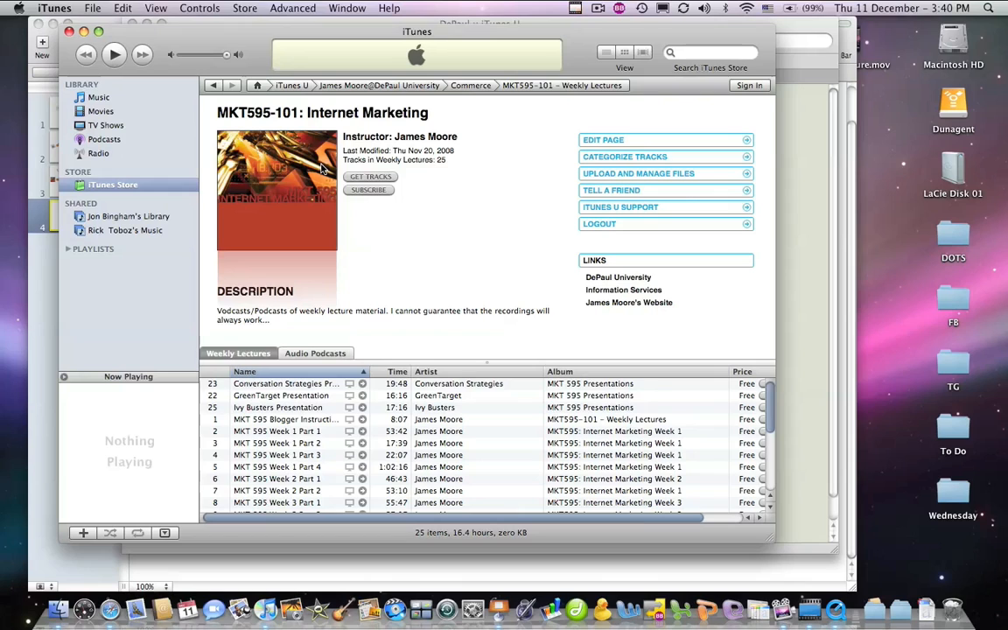
# Stop recording, check the headset audio and Screen Recording 12/11/08 clips, and park the playhead near 4 s
pyautogui.click(598, 8)
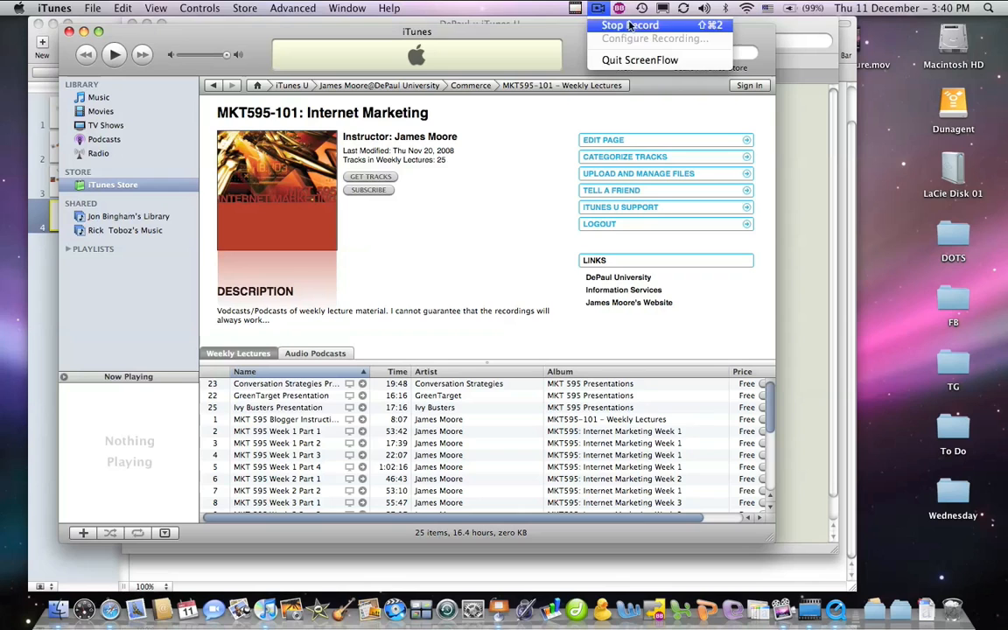
pyautogui.click(629, 25)
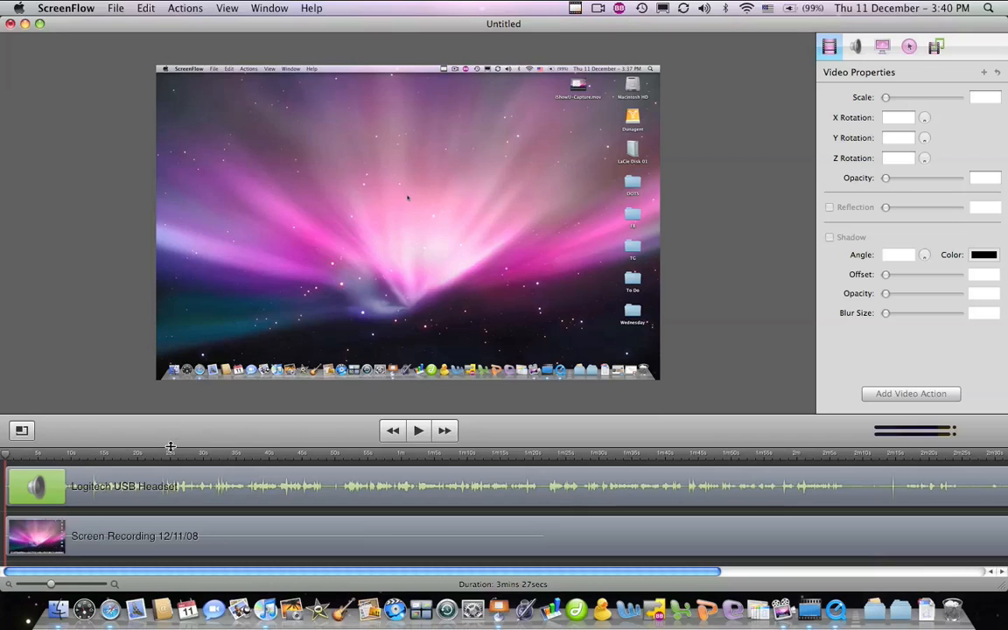
pyautogui.click(120, 498)
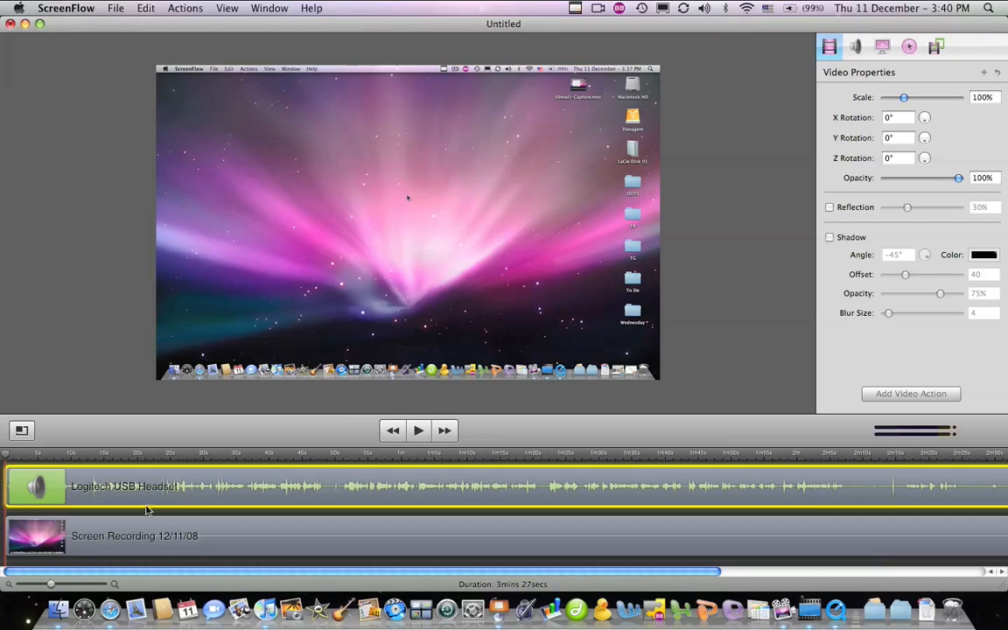
pyautogui.click(162, 547)
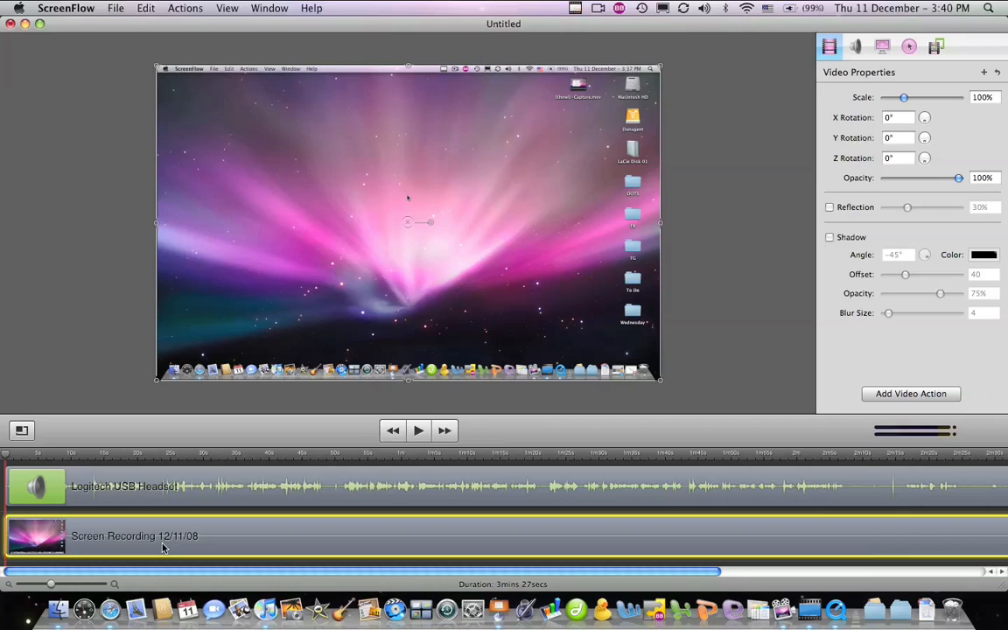
pyautogui.click(118, 488)
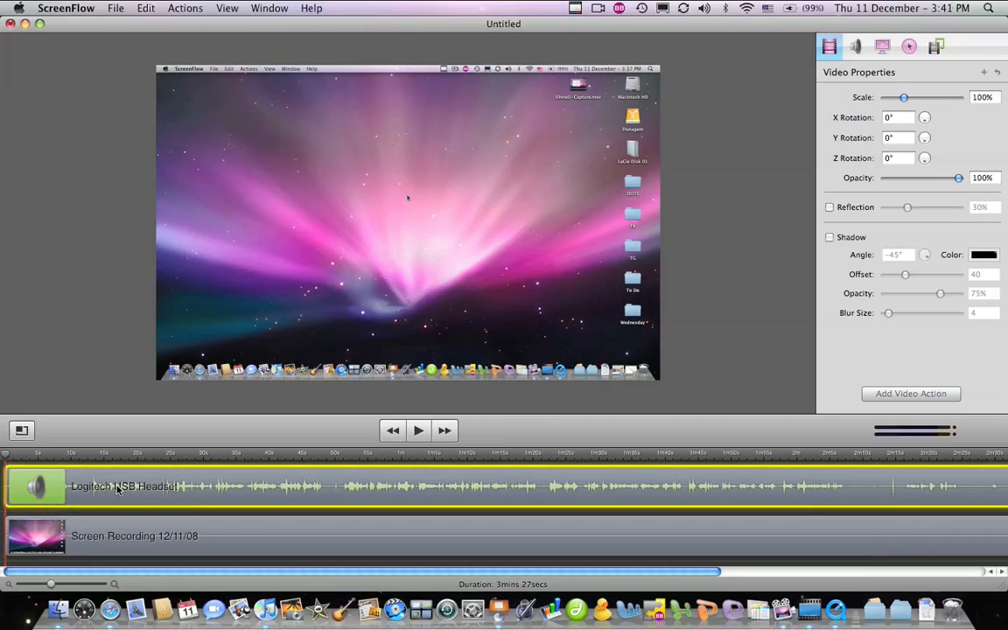
pyautogui.click(157, 539)
pyautogui.click(139, 499)
pyautogui.click(88, 454)
pyautogui.moveTo(88, 454); pyautogui.dragTo(15, 460)
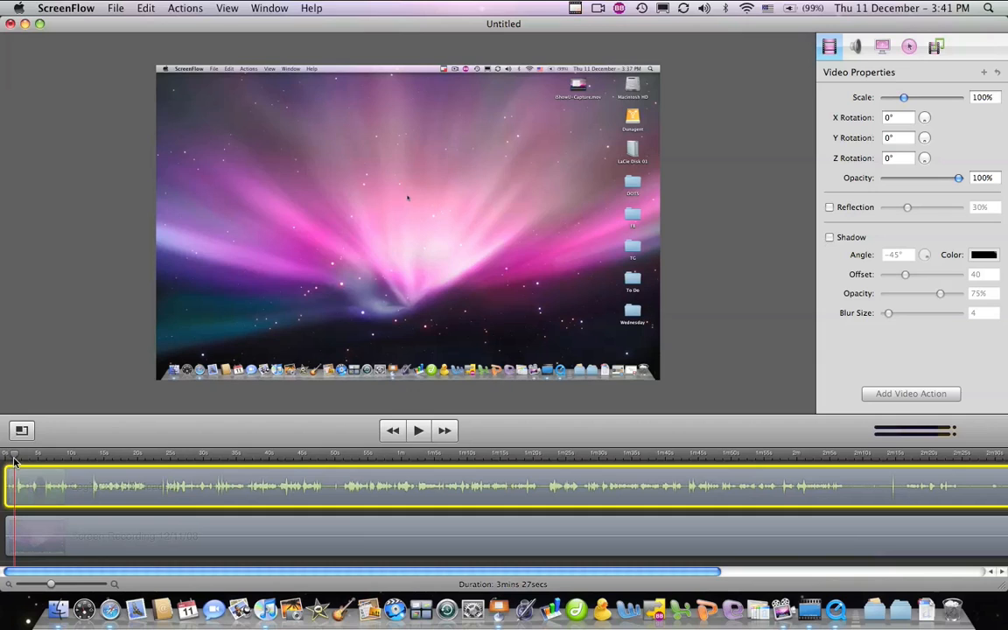
# Select both clips and trim their starts to the playhead
pyautogui.press('super+a')
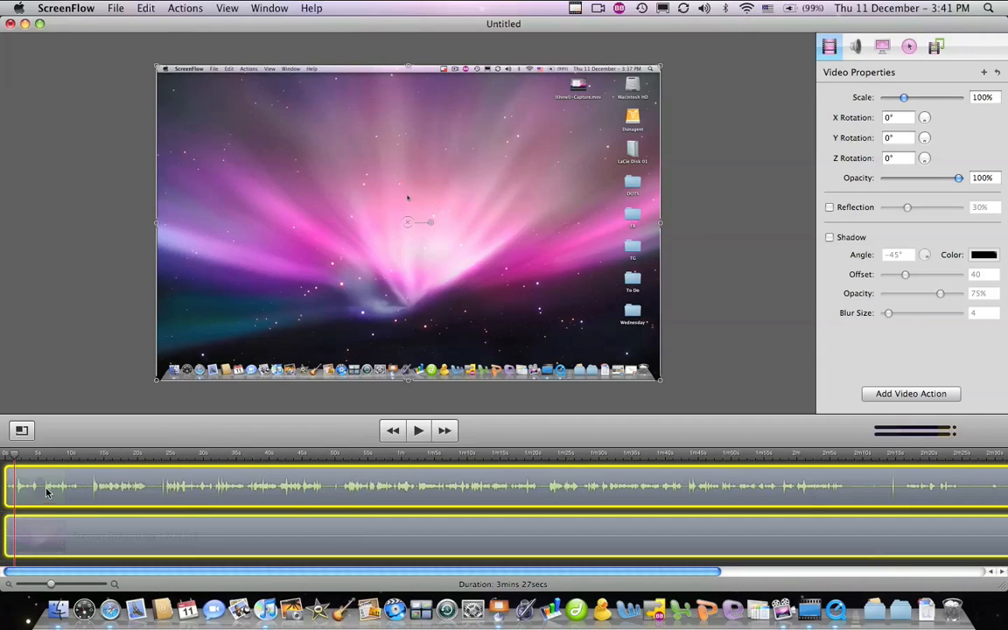
pyautogui.click(145, 9)
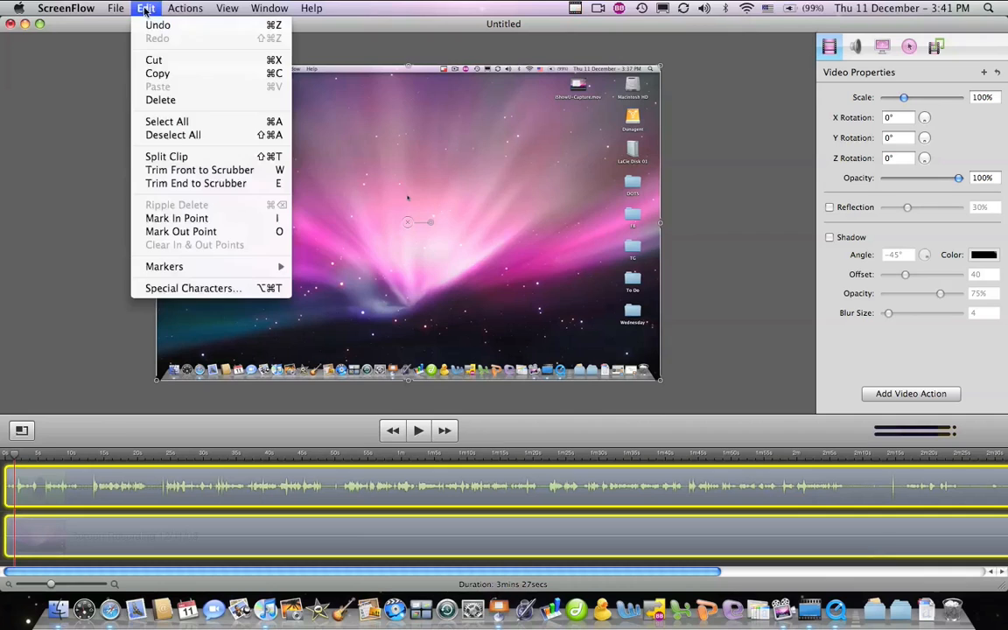
pyautogui.click(202, 171)
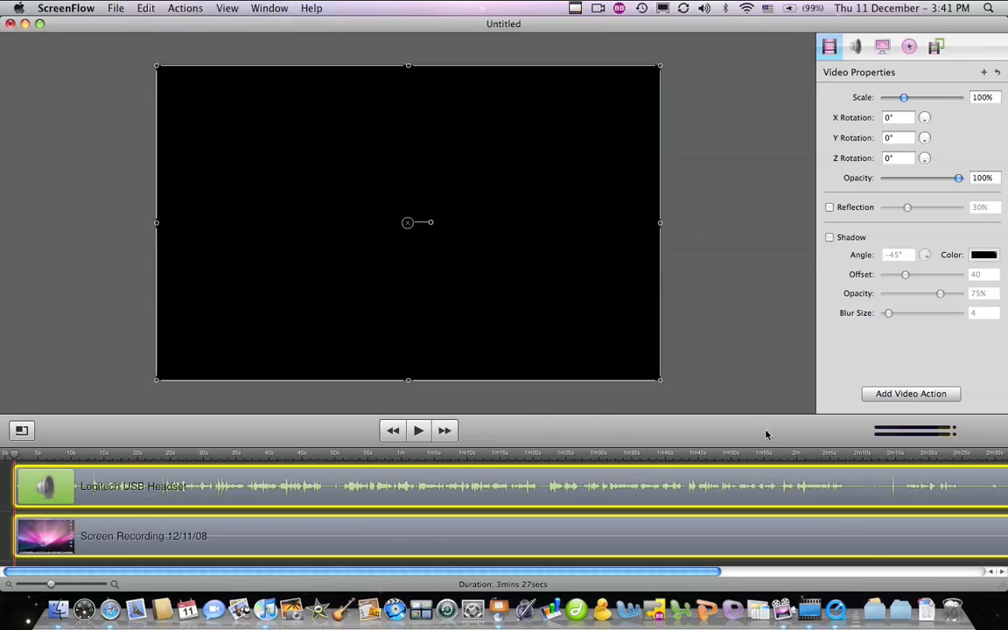
pyautogui.moveTo(657, 572); pyautogui.dragTo(1003, 551)
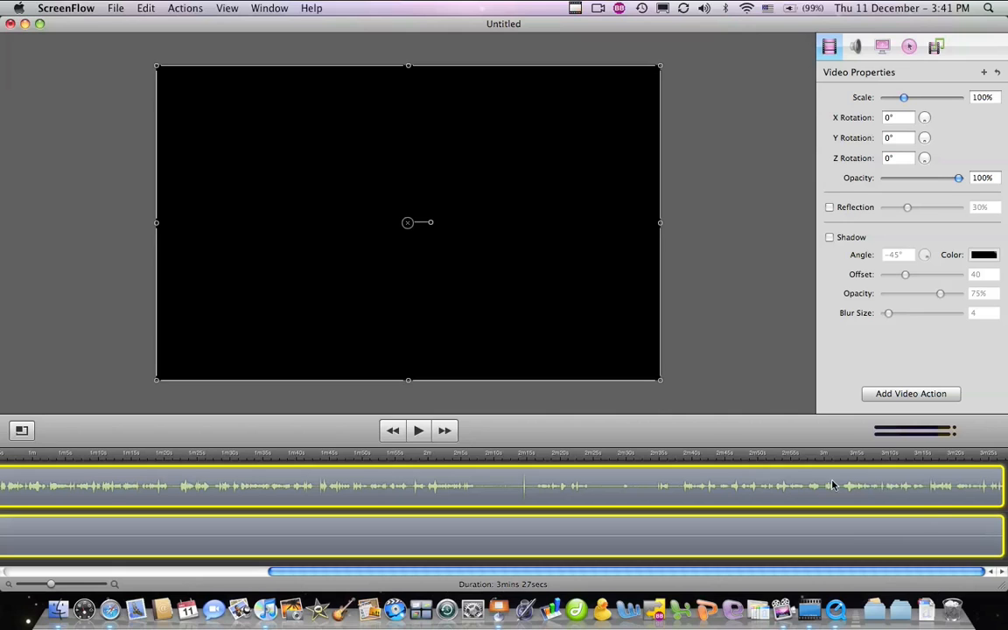
# Trim the recording's end at a playhead near the finish, leaving 3 mins 19 secs
pyautogui.click(858, 455)
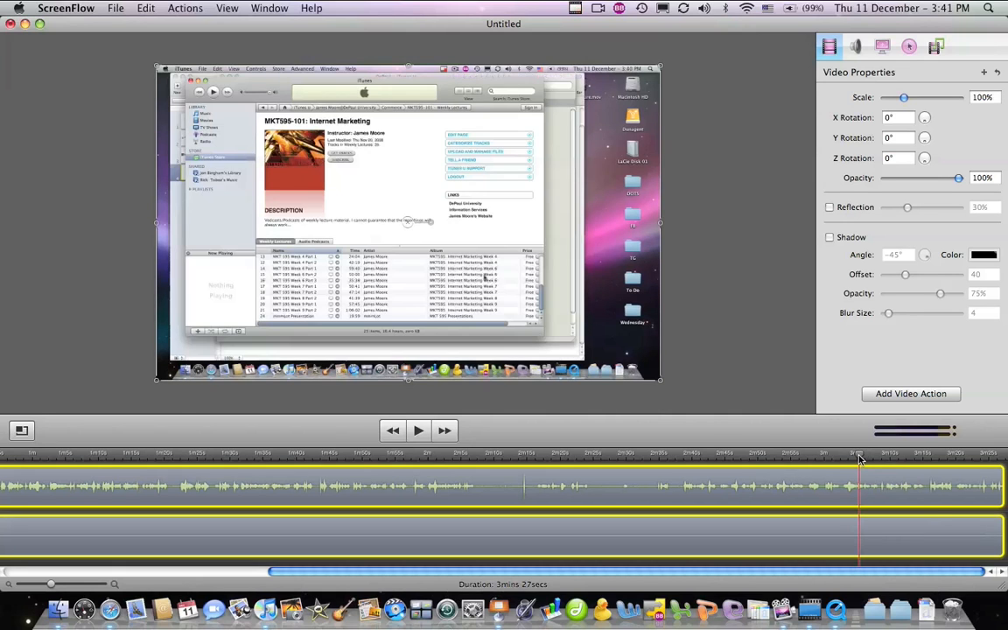
pyautogui.click(954, 455)
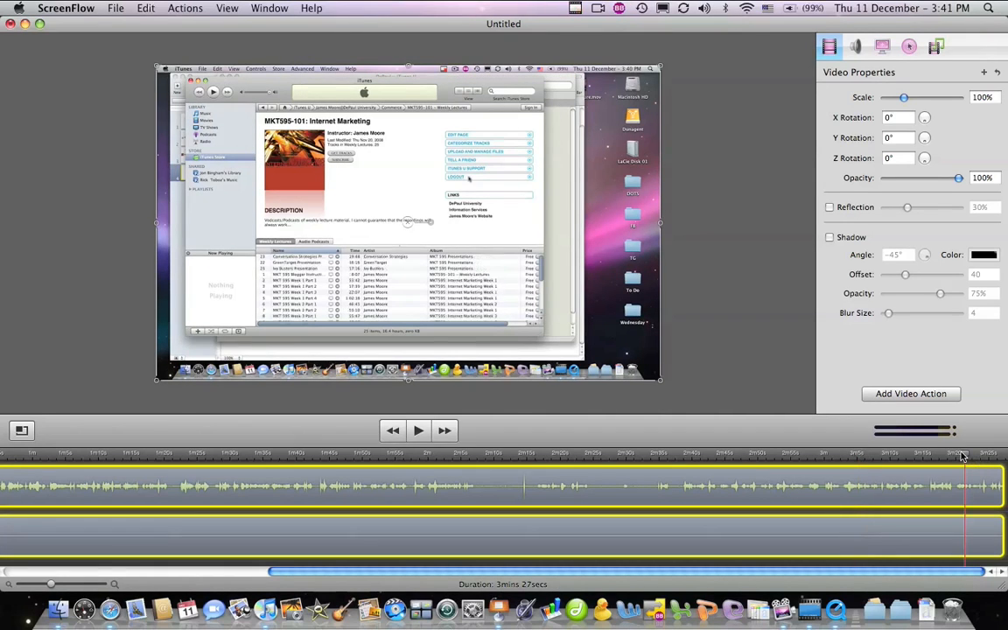
pyautogui.moveTo(952, 456); pyautogui.dragTo(955, 456)
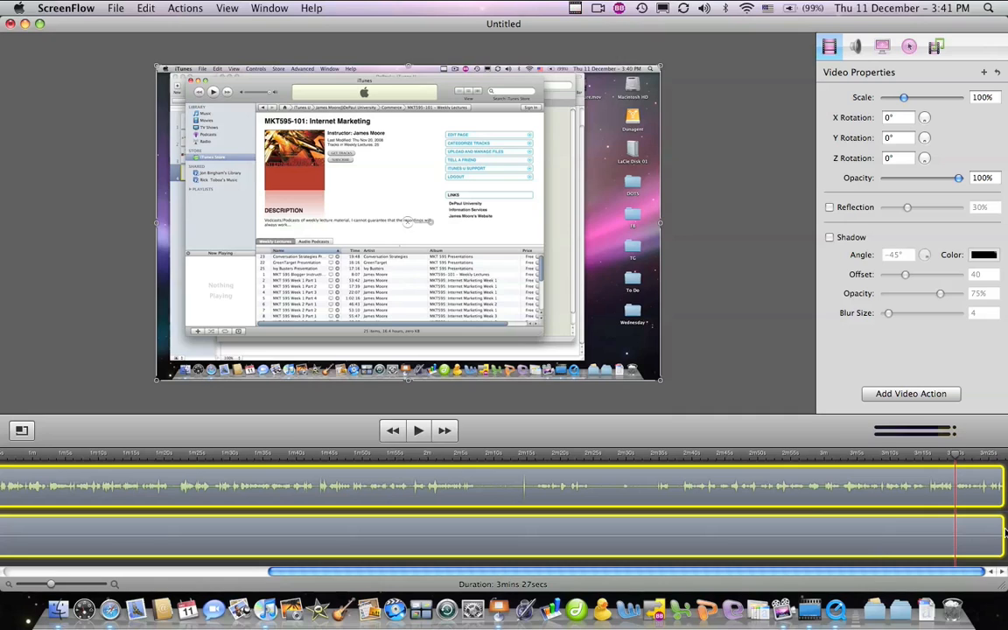
pyautogui.click(143, 9)
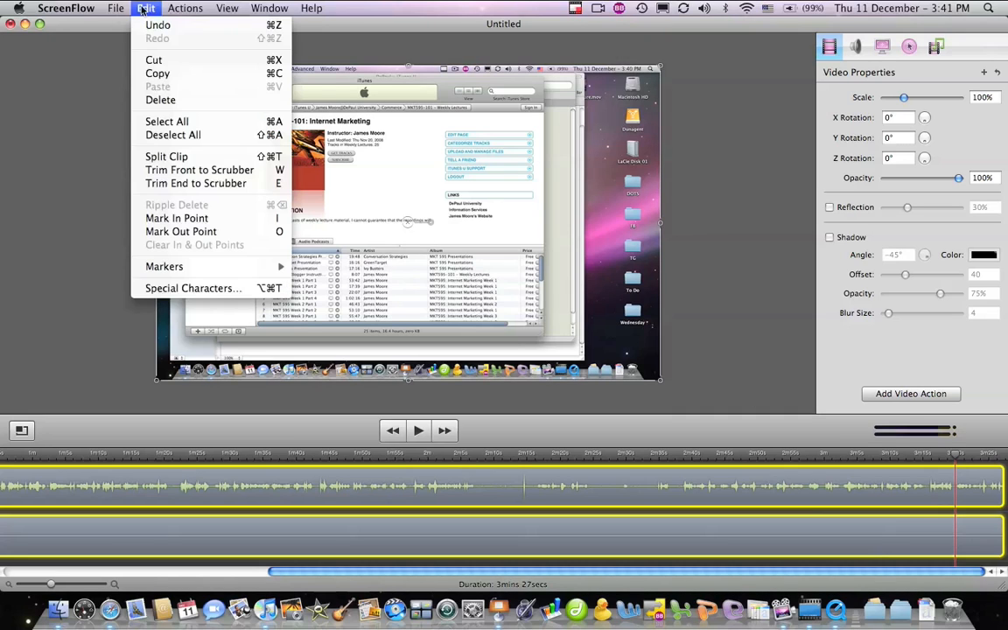
pyautogui.click(180, 183)
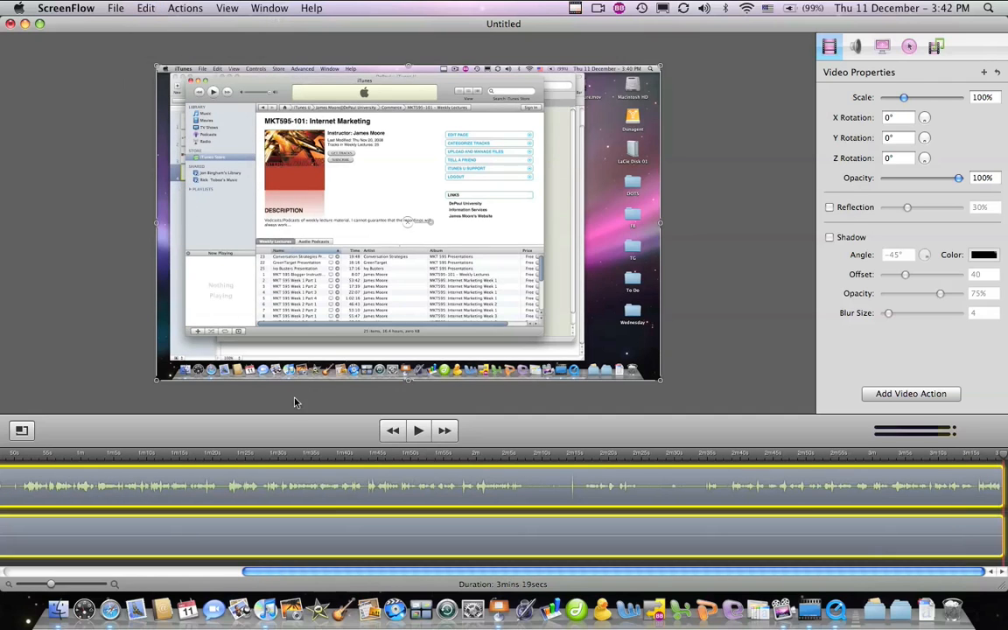
pyautogui.moveTo(362, 572); pyautogui.dragTo(106, 568)
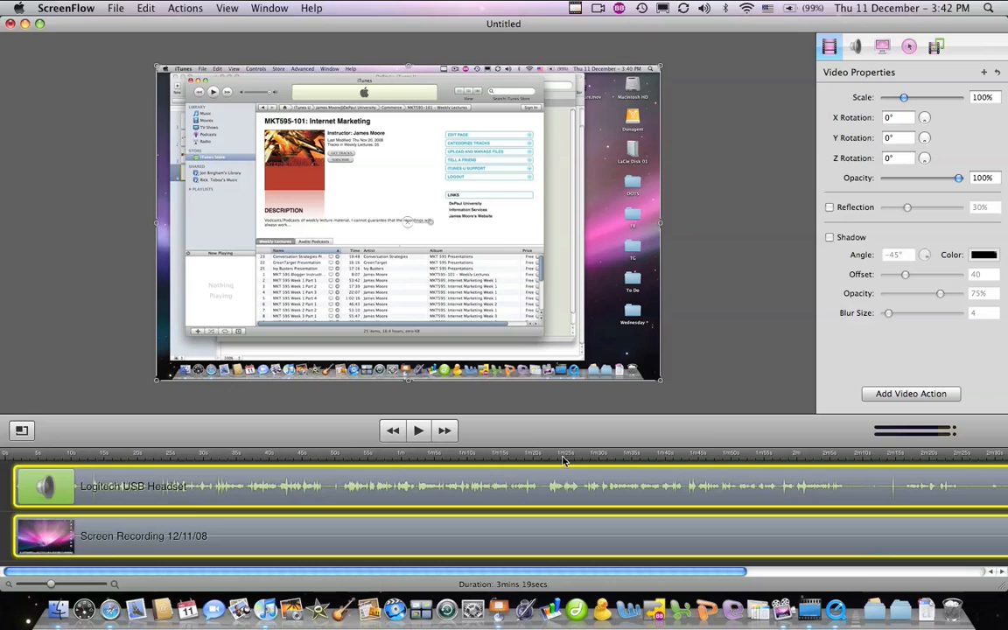
# Scrub the timeline to around the 2-minute mark where the iTunes U login dialog appears
pyautogui.moveTo(564, 456); pyautogui.dragTo(780, 454)
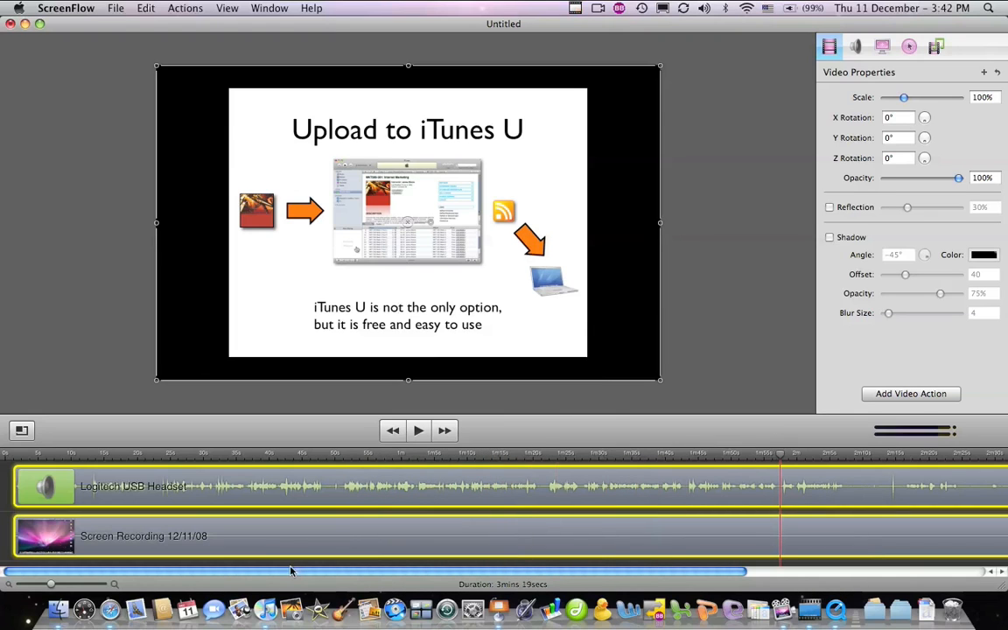
pyautogui.moveTo(291, 570); pyautogui.dragTo(614, 571)
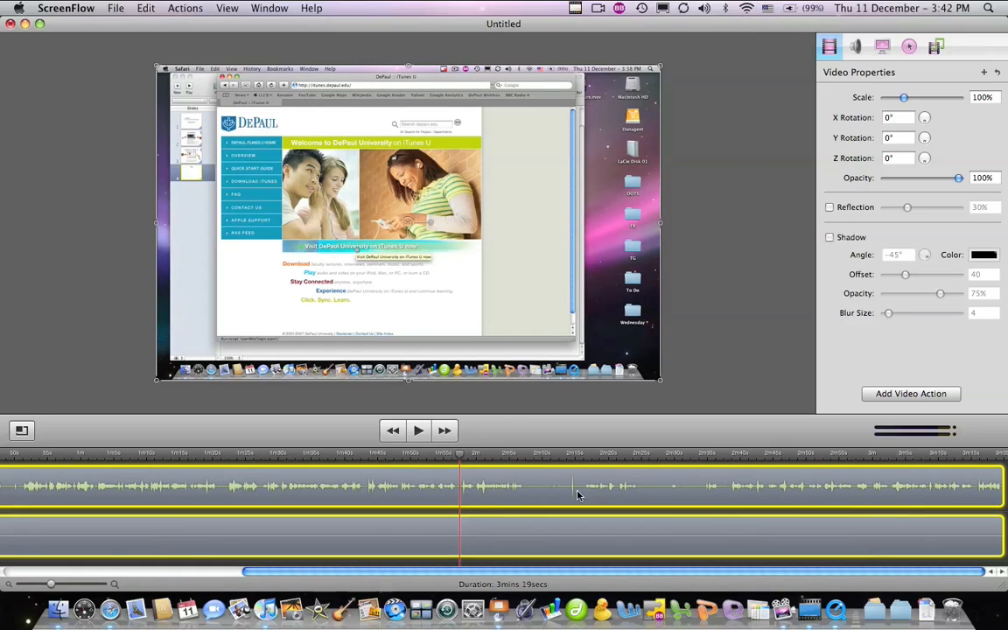
pyautogui.click(559, 458)
pyautogui.moveTo(559, 458); pyautogui.dragTo(486, 458)
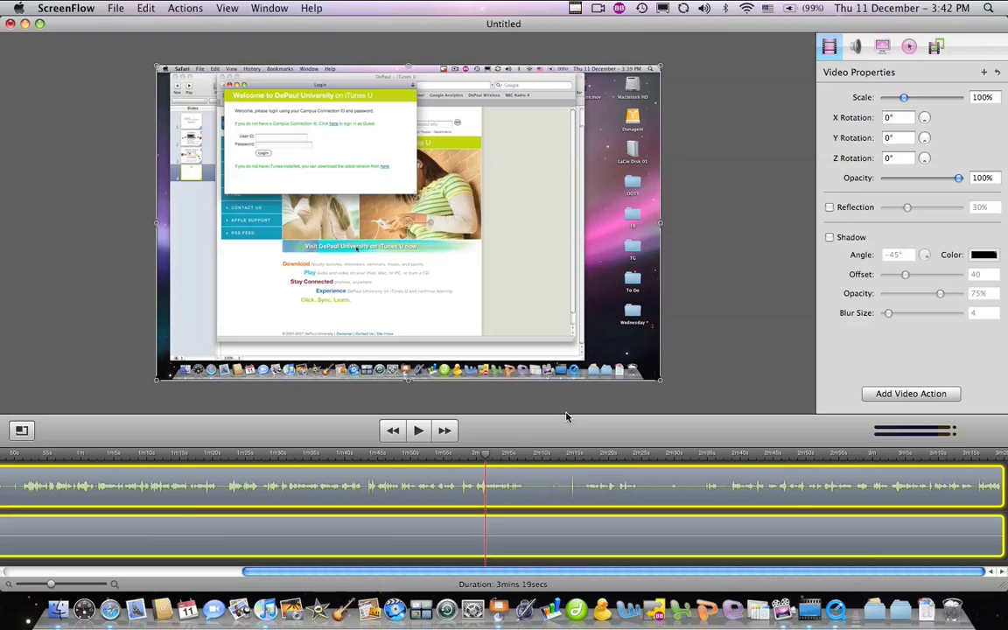
# Add a callout at the playhead and extend it to where the login screen starts loading
pyautogui.click(857, 46)
pyautogui.click(883, 47)
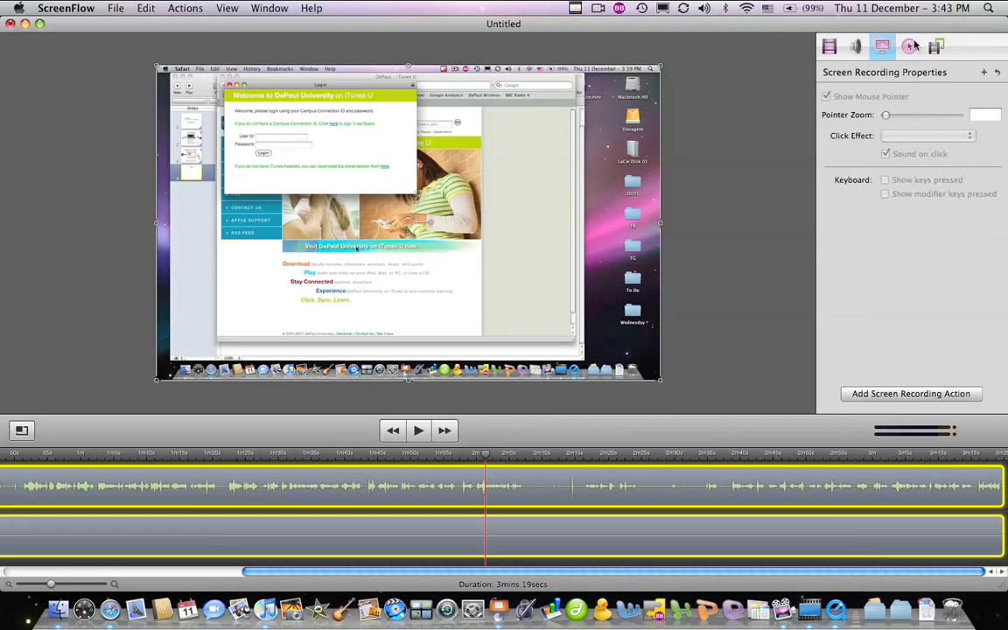
pyautogui.click(911, 47)
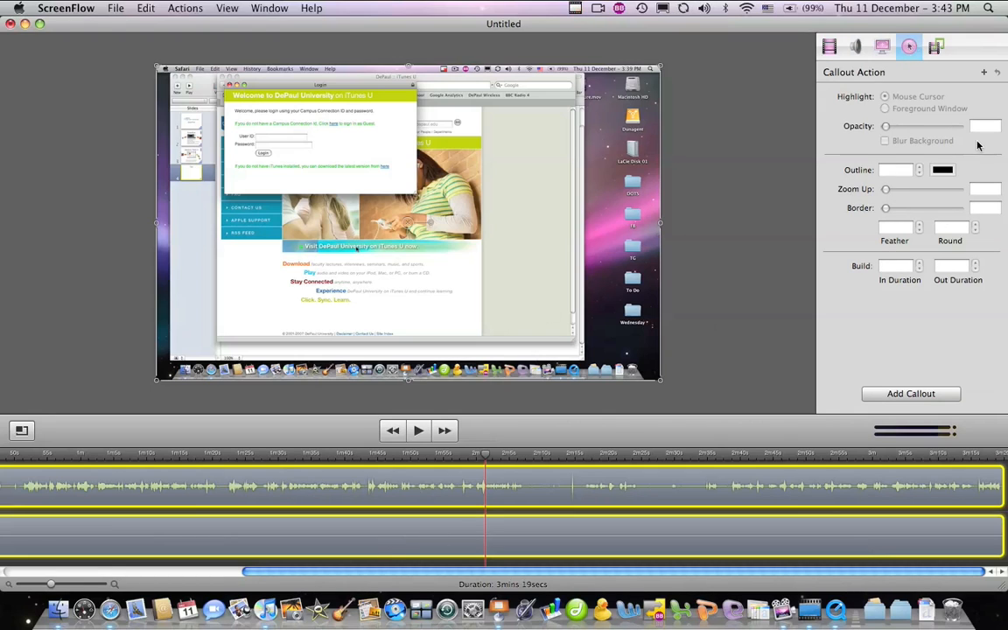
pyautogui.click(892, 395)
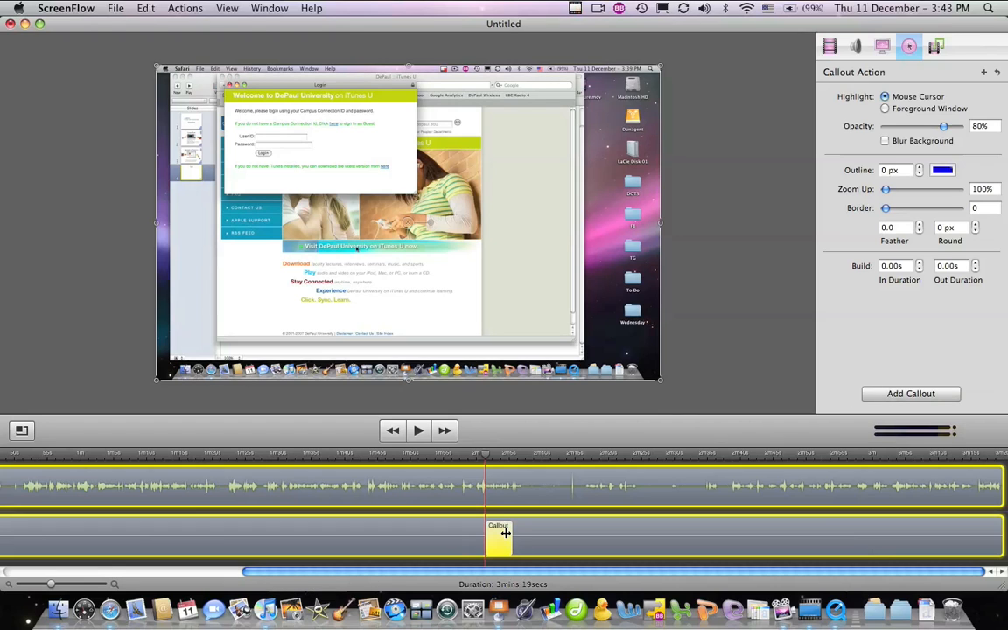
pyautogui.moveTo(510, 531); pyautogui.dragTo(655, 522)
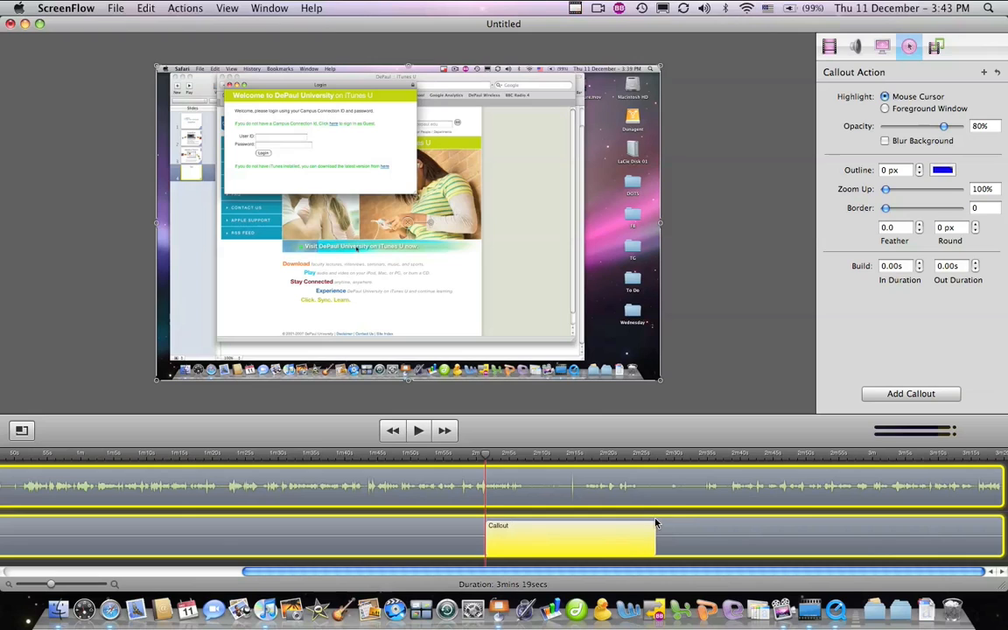
pyautogui.click(685, 454)
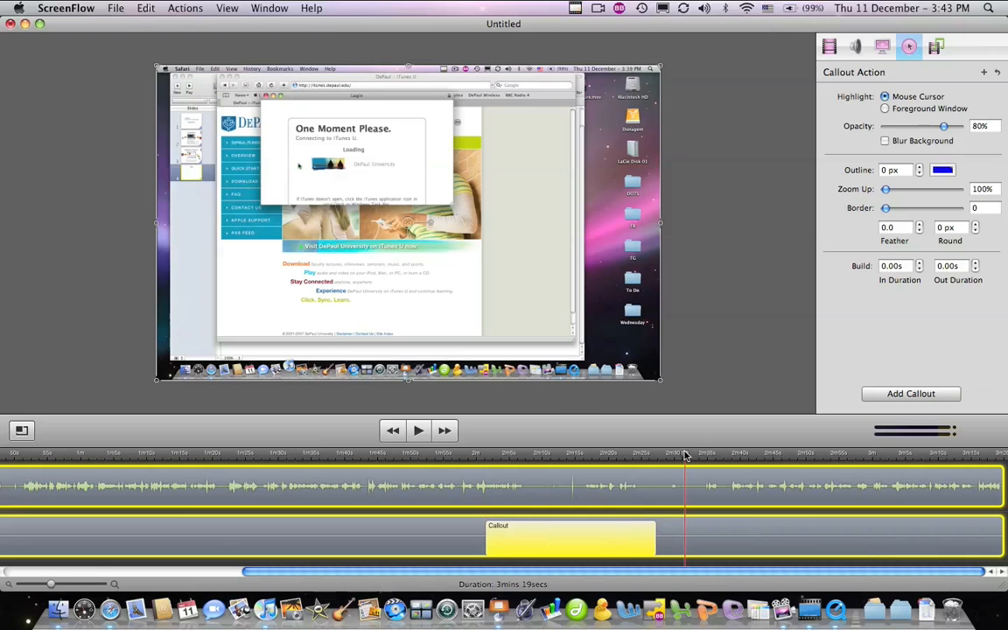
pyautogui.moveTo(687, 455); pyautogui.dragTo(737, 457)
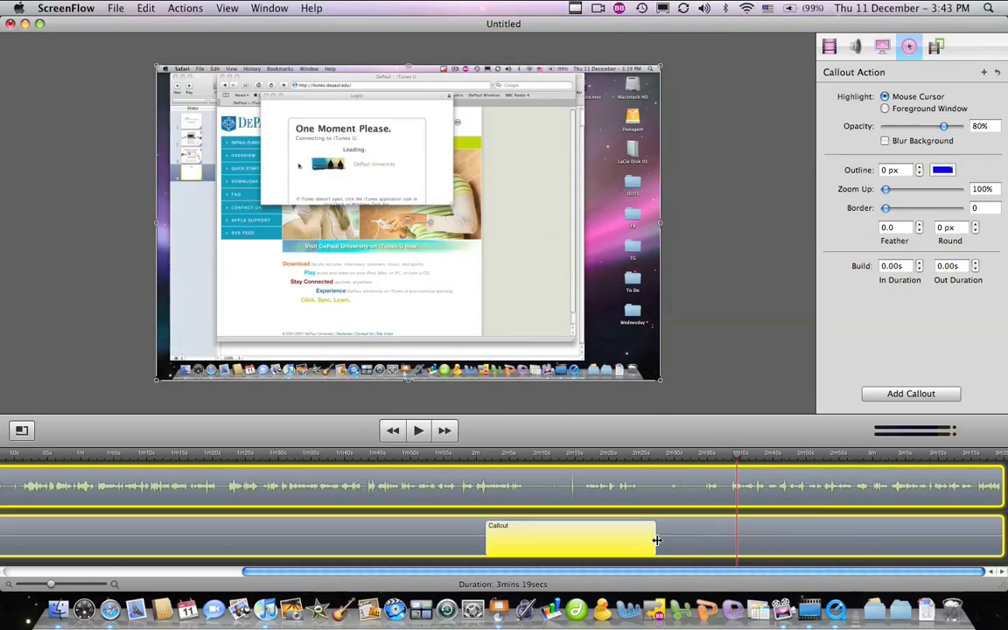
pyautogui.moveTo(657, 540); pyautogui.dragTo(738, 535)
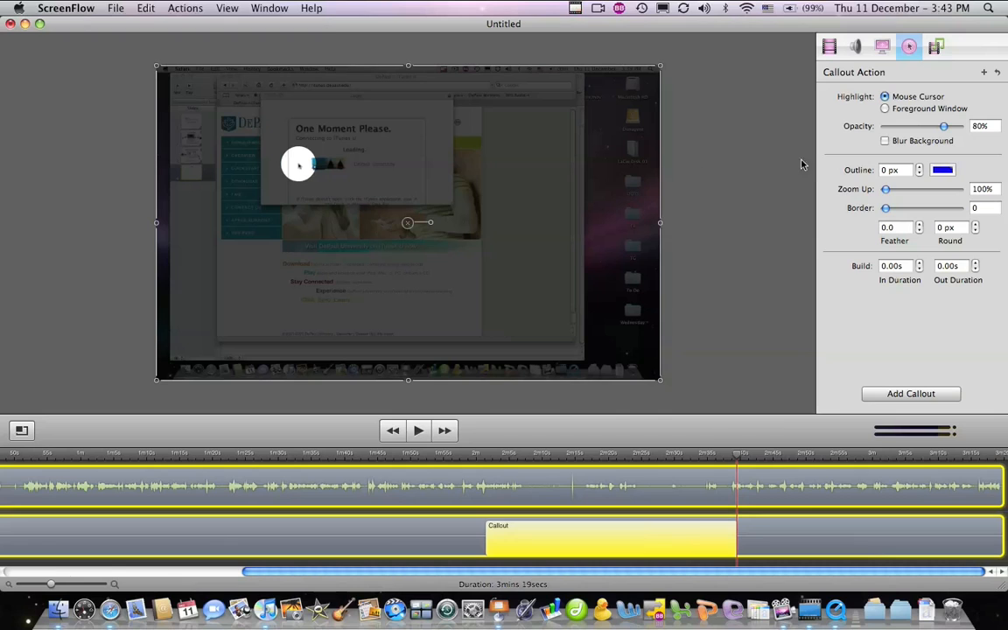
# Make the callout highlight the foreground window and preview it through the login
pyautogui.moveTo(489, 454); pyautogui.dragTo(527, 457)
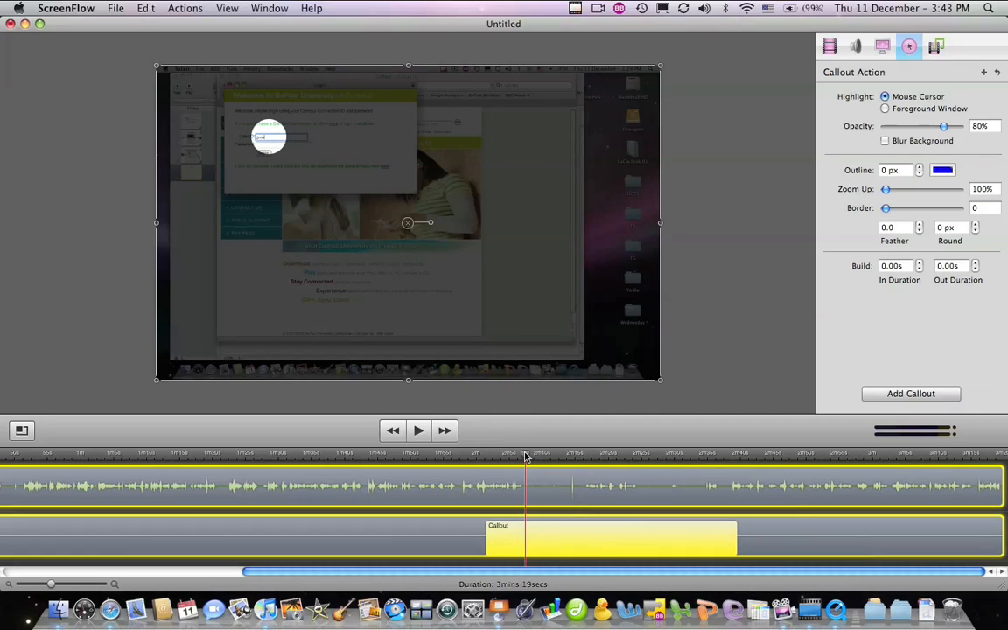
pyautogui.click(884, 109)
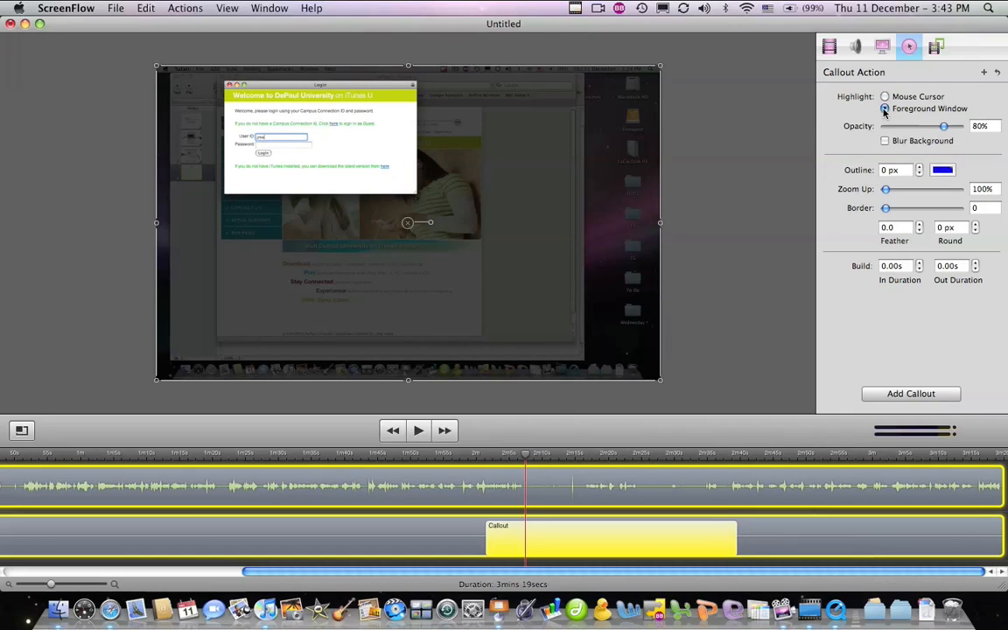
pyautogui.click(568, 457)
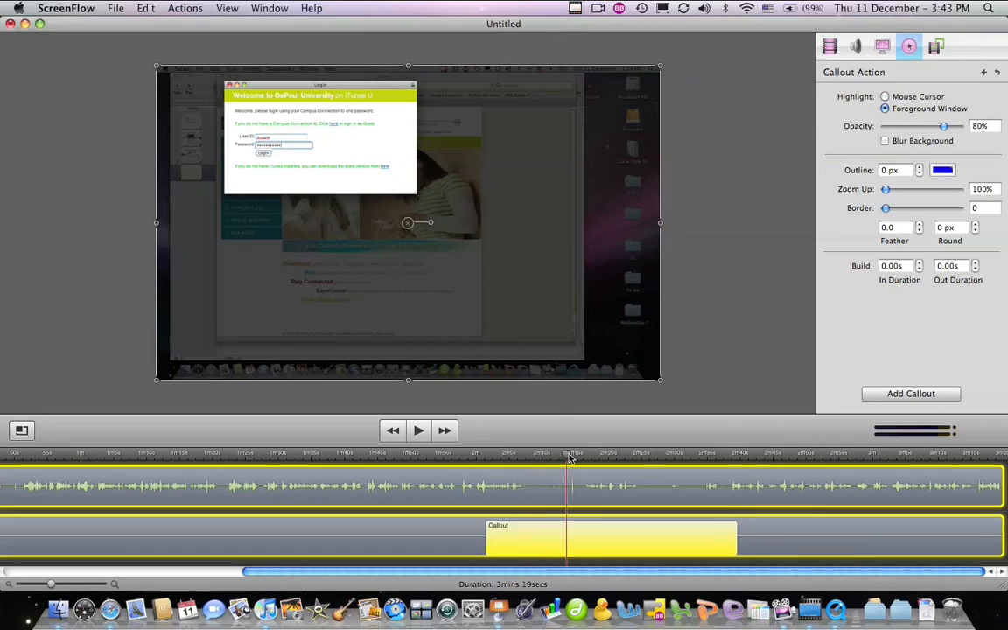
pyautogui.moveTo(569, 457); pyautogui.dragTo(684, 459)
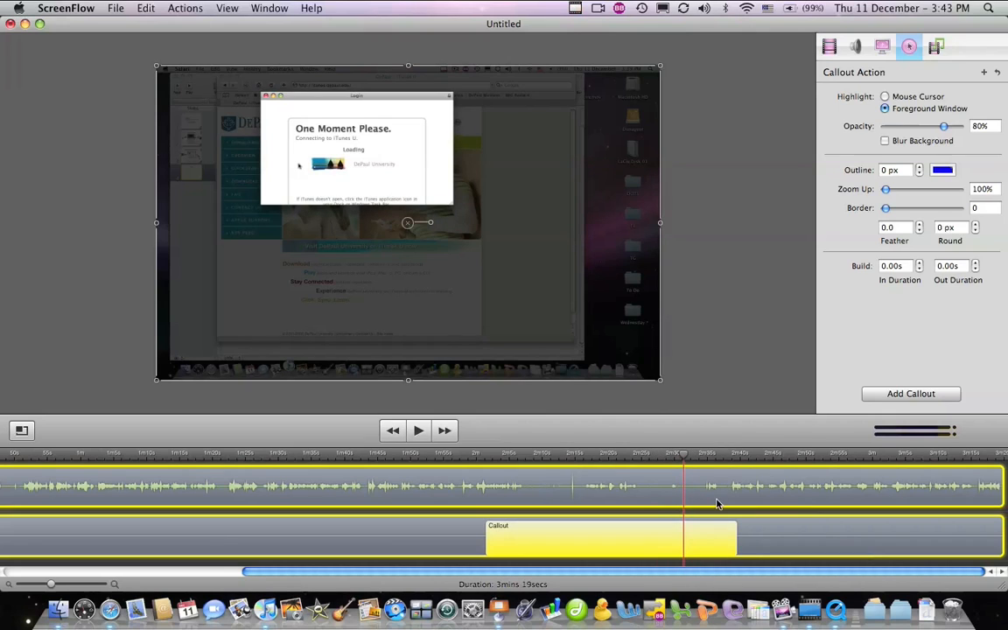
# Shorten the callout slightly, then scrub back to the DOTS title slide near the start
pyautogui.moveTo(736, 526); pyautogui.dragTo(685, 531)
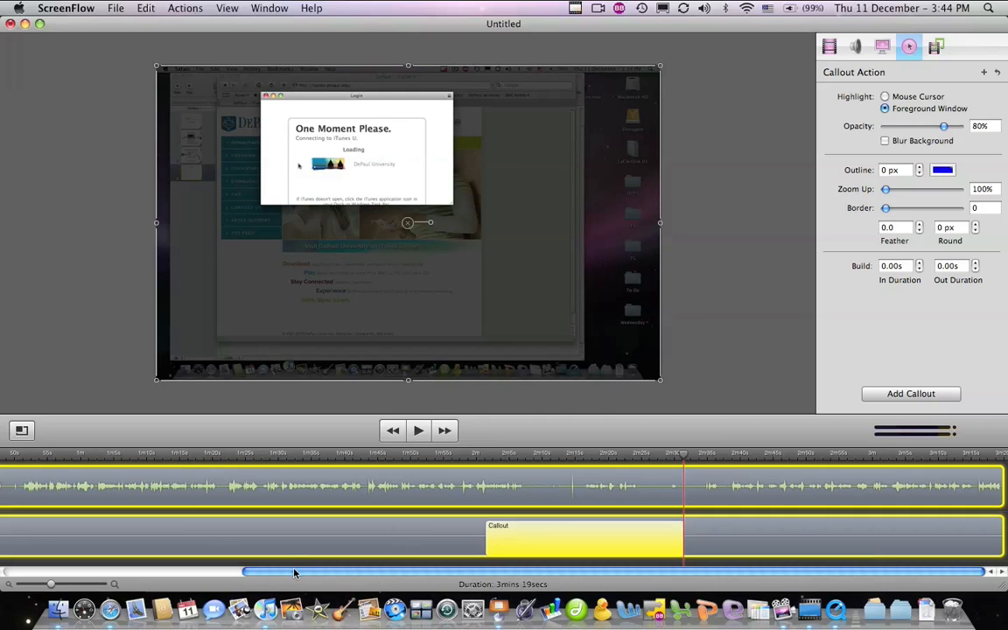
pyautogui.moveTo(294, 573); pyautogui.dragTo(26, 569)
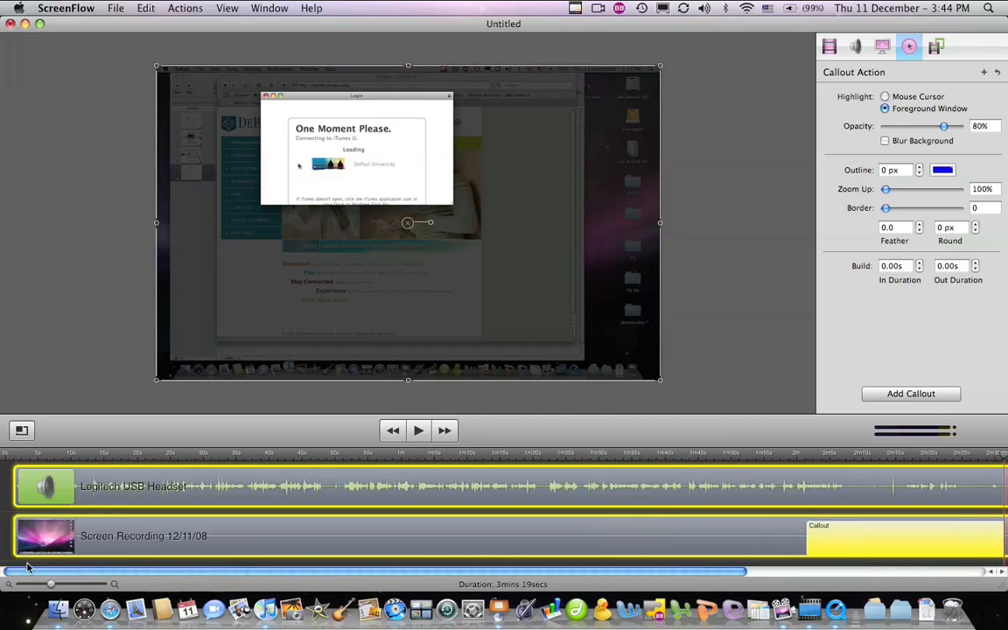
pyautogui.click(96, 522)
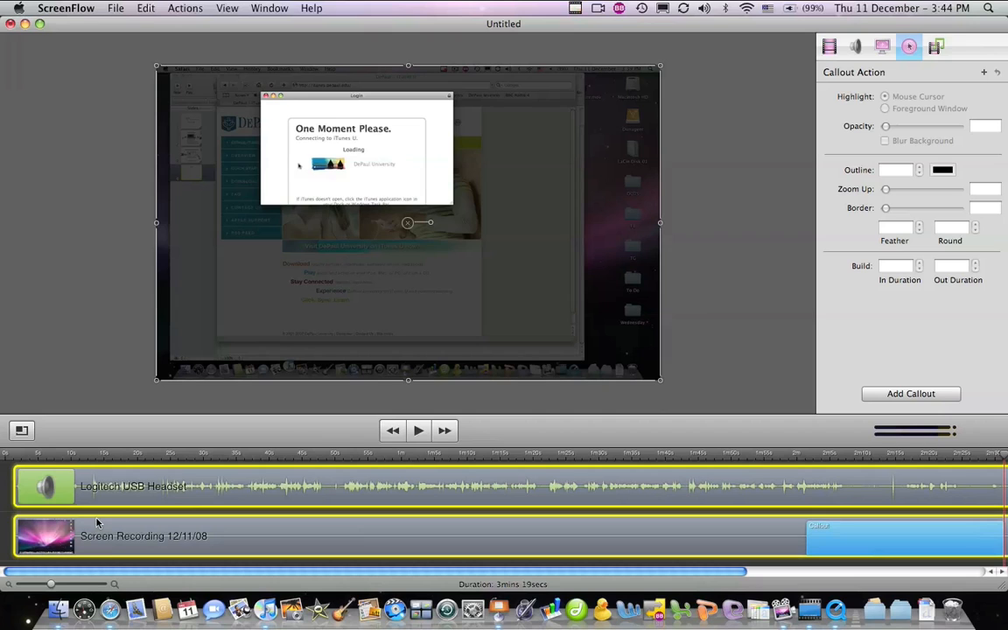
pyautogui.click(113, 453)
pyautogui.moveTo(113, 453); pyautogui.dragTo(93, 465)
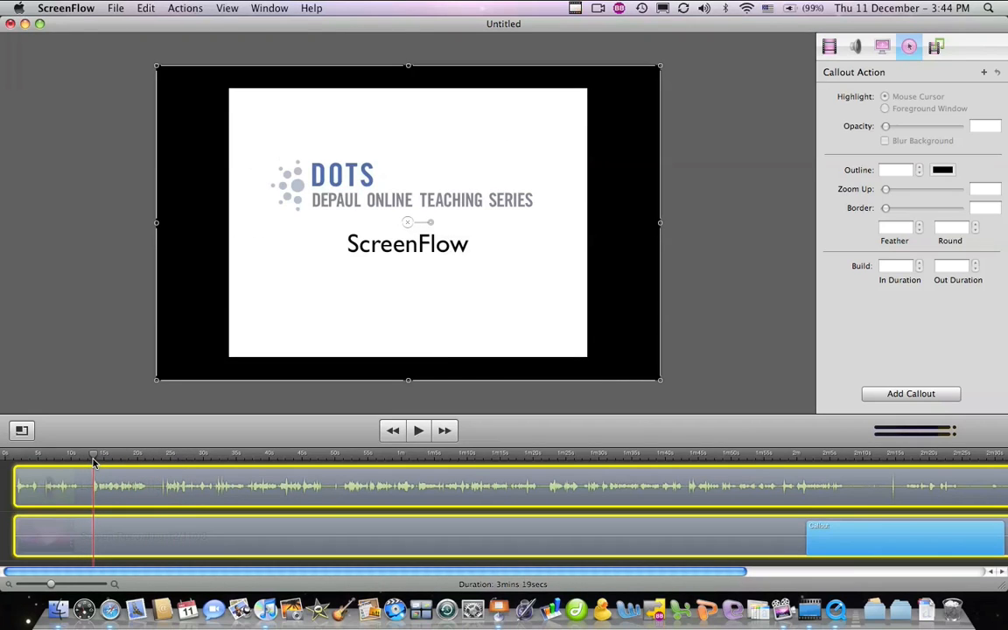
# Add a video action ending at the playhead, about 13 seconds in, and zoom the timeline
pyautogui.click(829, 47)
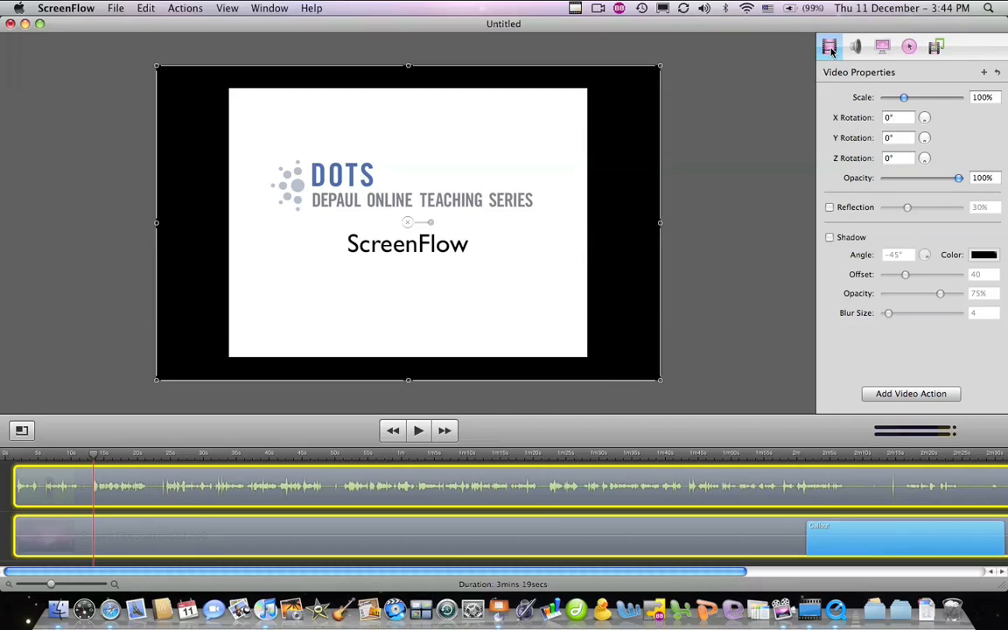
pyautogui.click(905, 397)
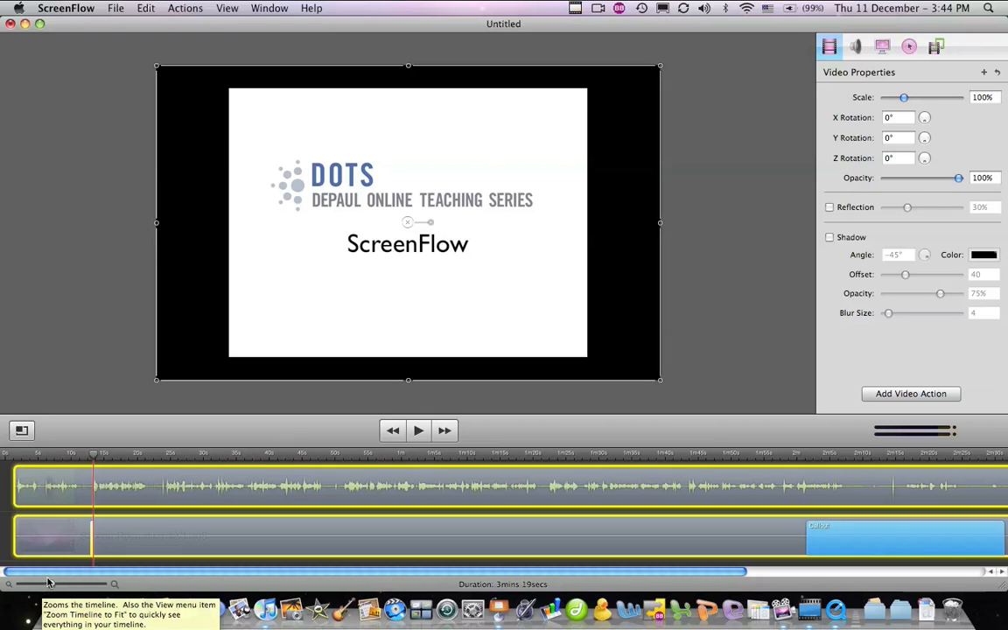
pyautogui.moveTo(48, 583); pyautogui.dragTo(127, 591)
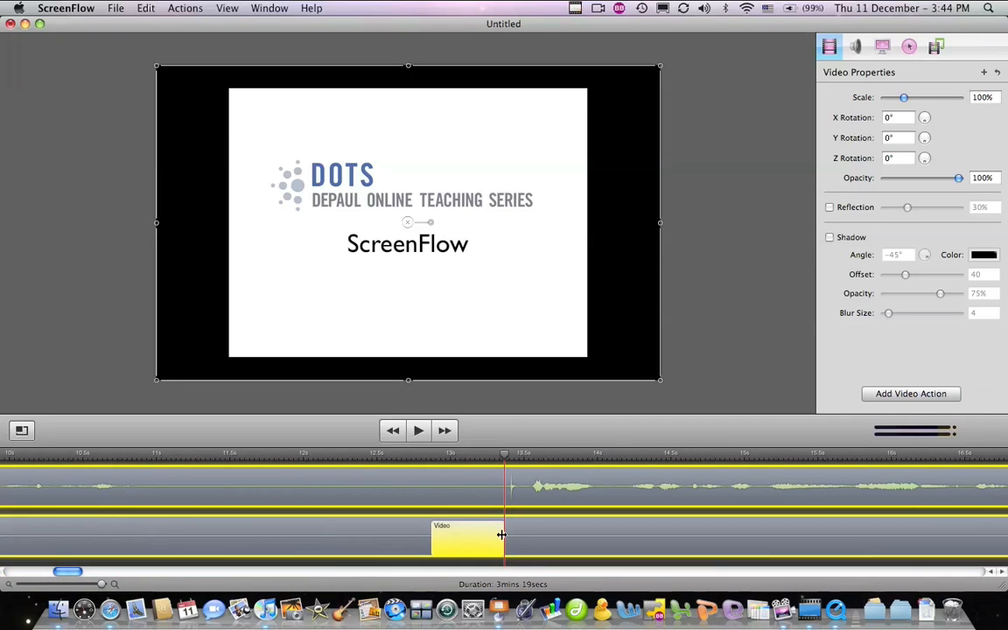
# Nudge the video action later and test a Z rotation on the title slide, resetting it to 0
pyautogui.moveTo(489, 540); pyautogui.dragTo(508, 520)
pyautogui.click(403, 455)
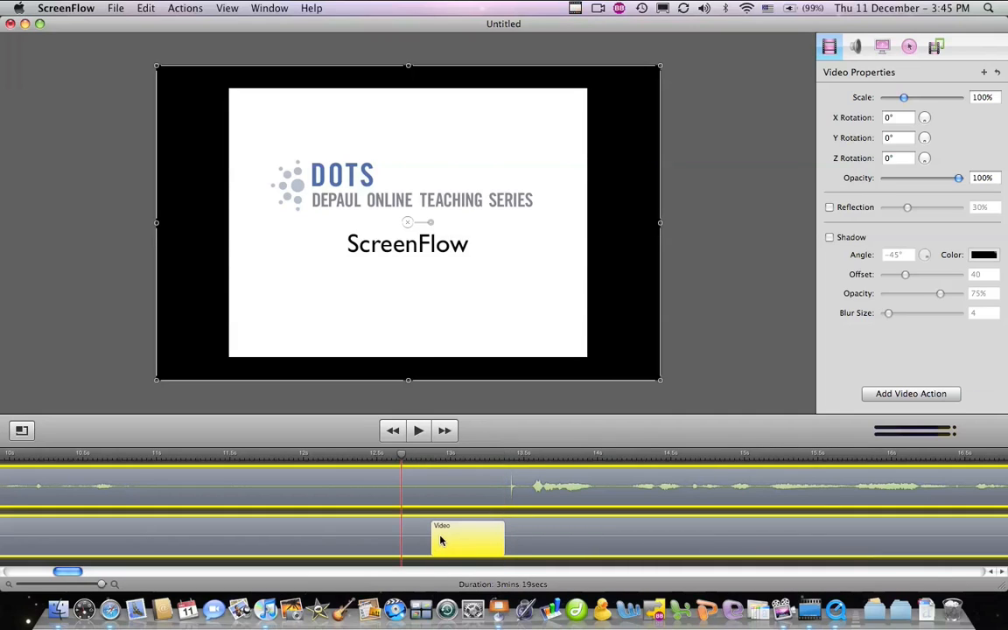
pyautogui.click(528, 454)
pyautogui.moveTo(922, 165)
pyautogui.mouseDown()
pyautogui.moveTo(846, 140)
pyautogui.moveTo(936, 166)
pyautogui.moveTo(926, 162)
pyautogui.mouseUp()
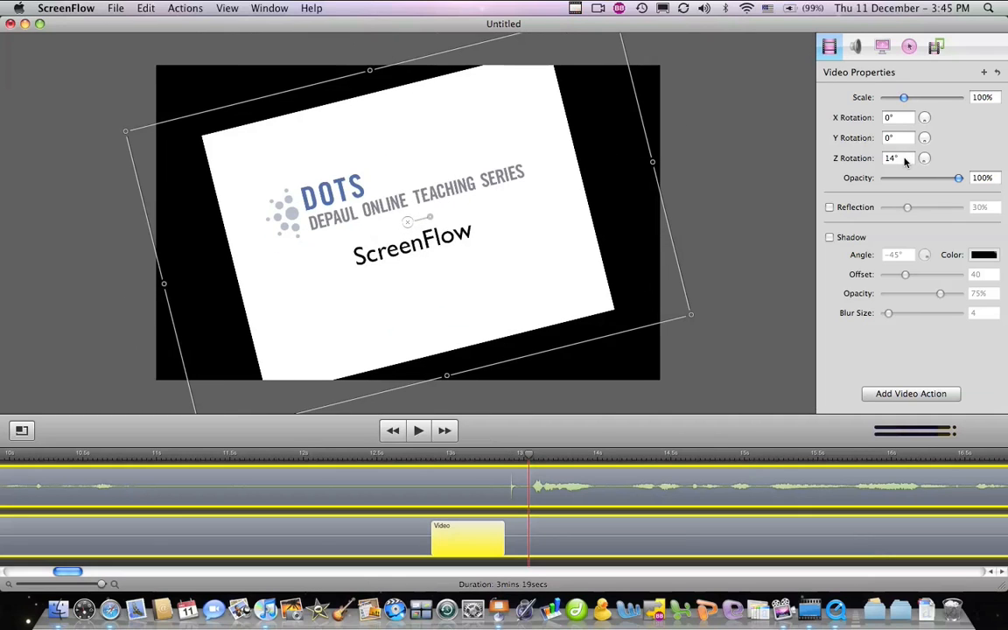
pyautogui.write('0')
# Rotate the title slide 30° on the Y axis and scale it down to 71%
pyautogui.click(887, 138)
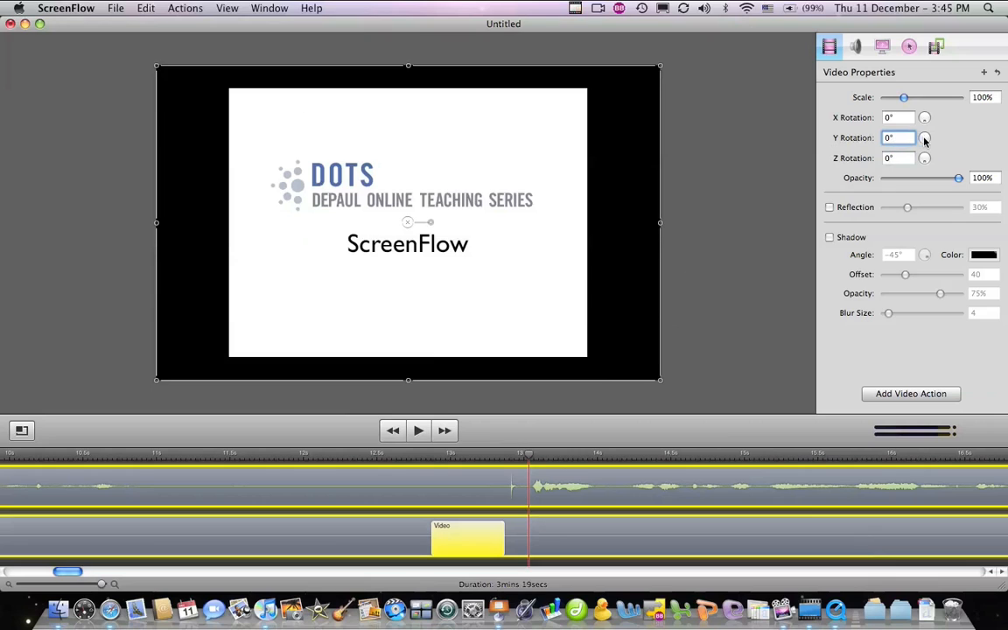
pyautogui.moveTo(924, 140); pyautogui.dragTo(848, 136)
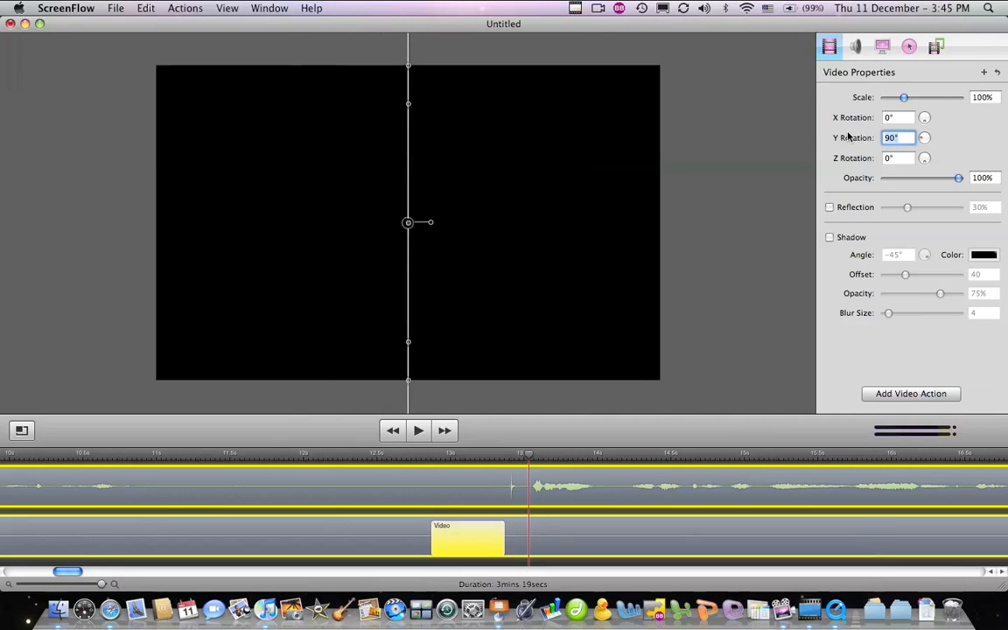
pyautogui.write('30')
pyautogui.press('Return')
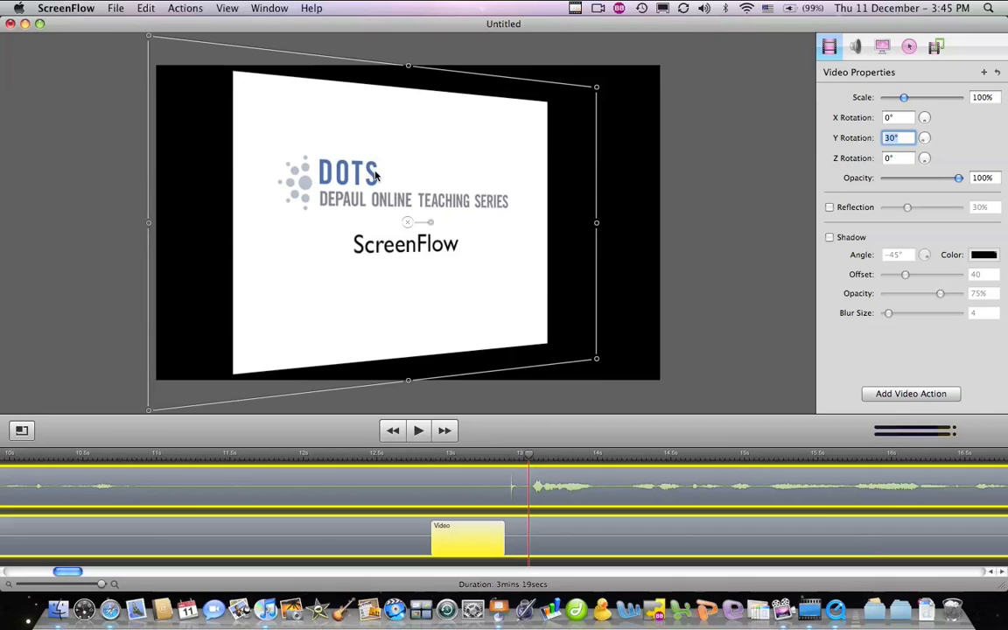
pyautogui.click(417, 170)
pyautogui.moveTo(903, 99)
pyautogui.mouseDown()
pyautogui.moveTo(890, 99)
pyautogui.moveTo(900, 100)
pyautogui.mouseUp()
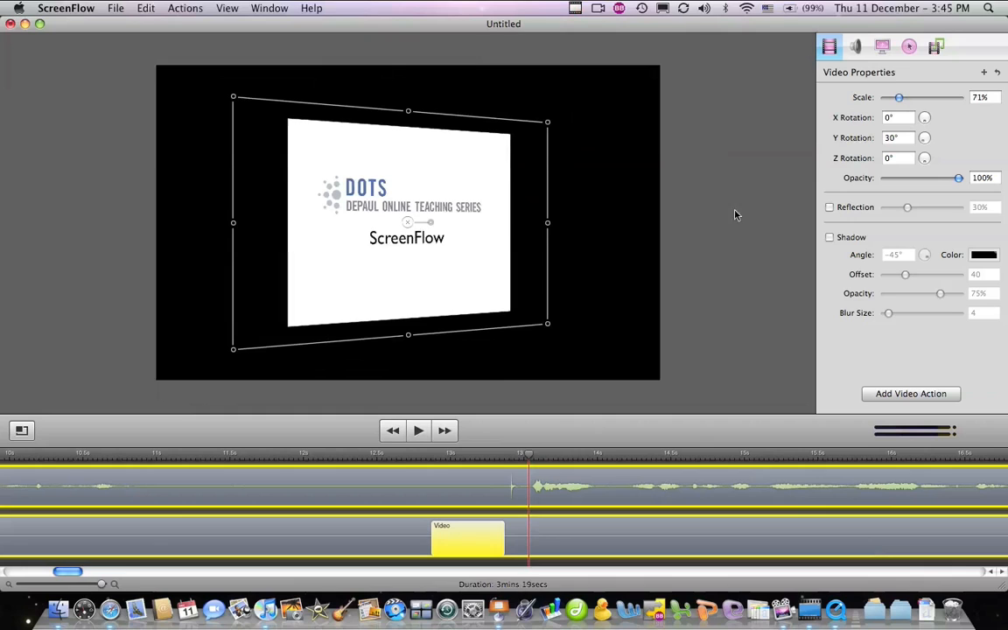
pyautogui.click(295, 459)
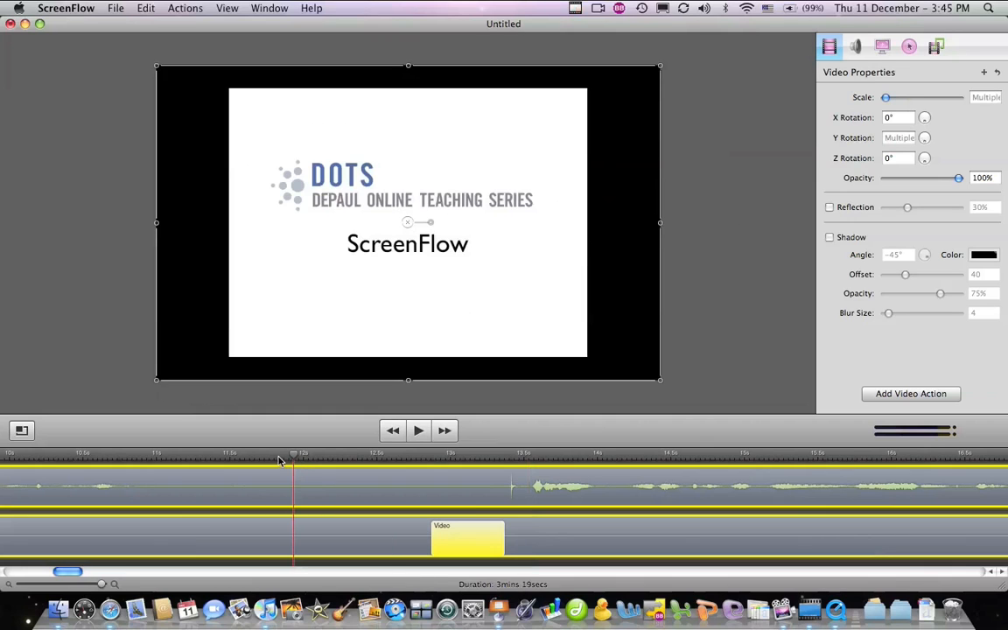
pyautogui.click(416, 430)
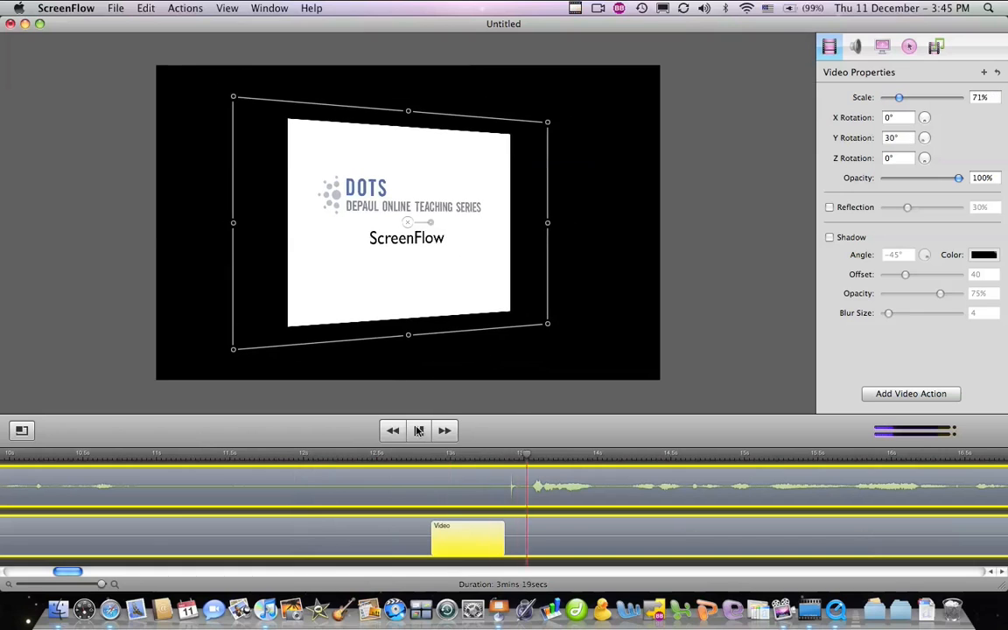
pyautogui.click(418, 429)
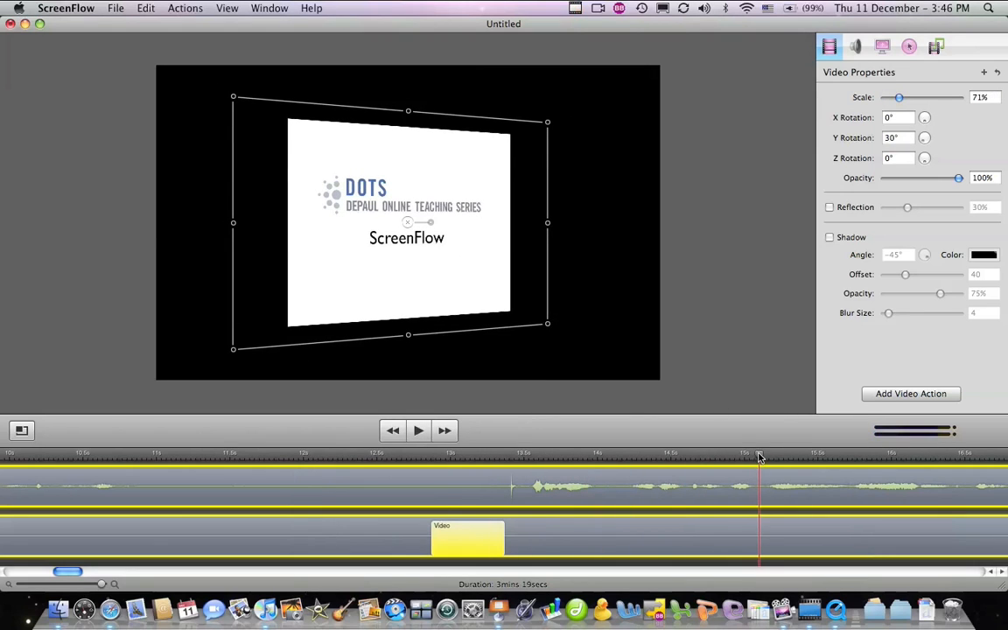
pyautogui.moveTo(760, 456); pyautogui.dragTo(680, 460)
# Add a second video action later in the title clip and place the playhead inside it
pyautogui.click(892, 398)
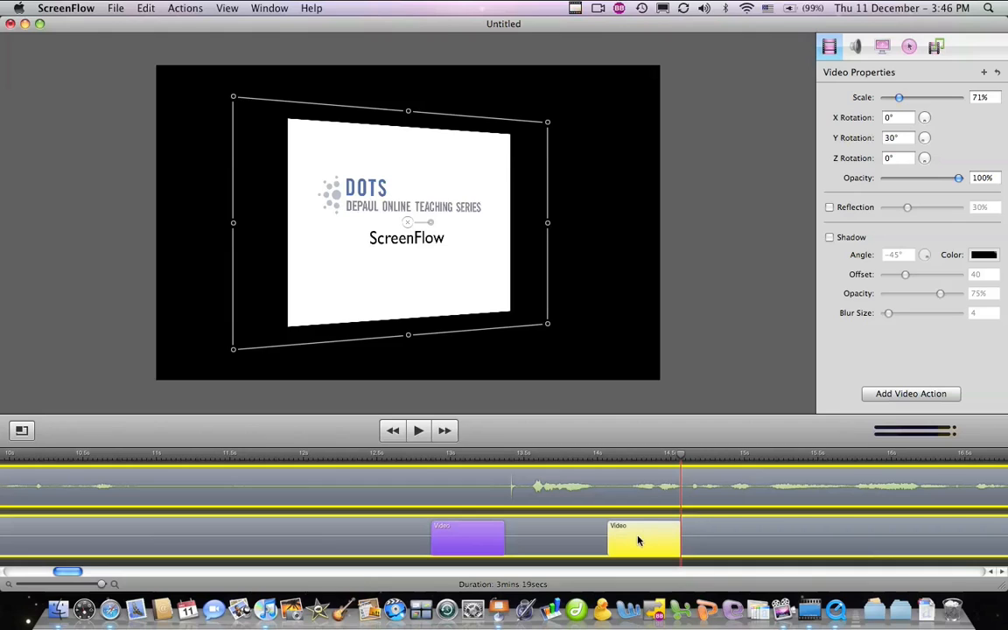
pyautogui.moveTo(637, 540); pyautogui.dragTo(788, 528)
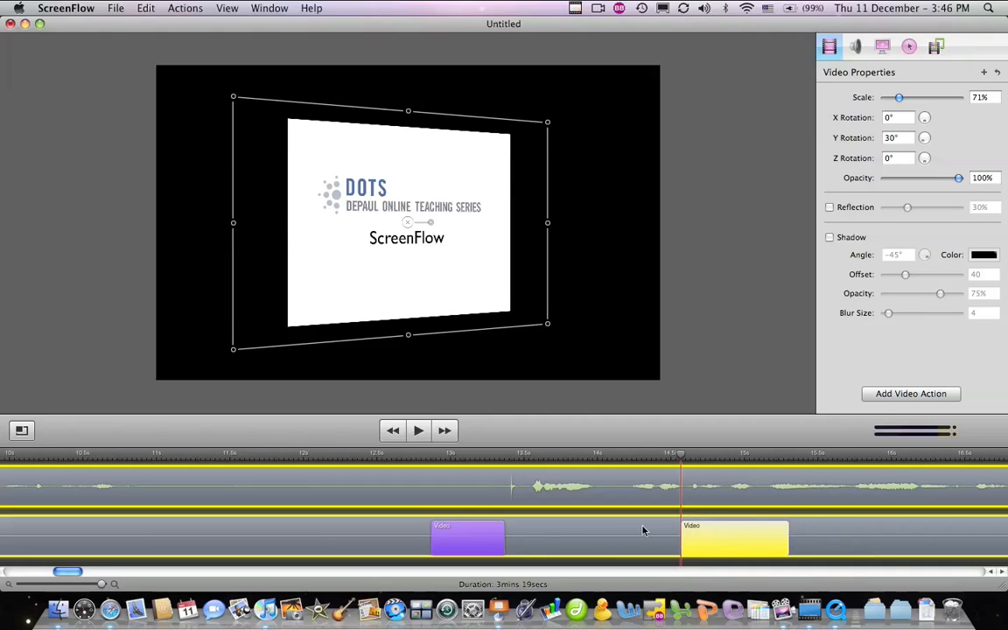
pyautogui.click(829, 535)
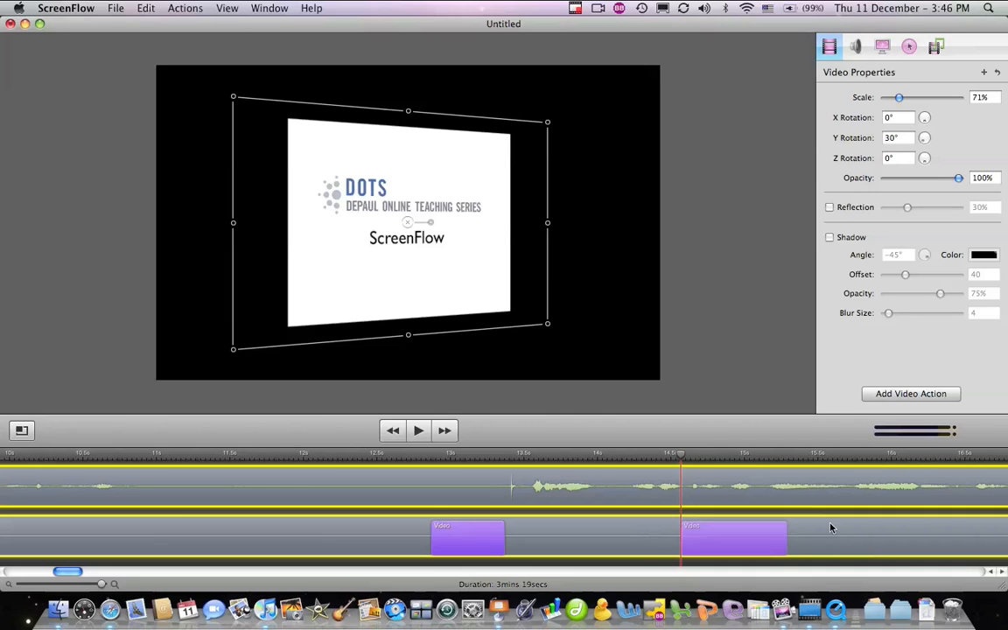
pyautogui.click(809, 456)
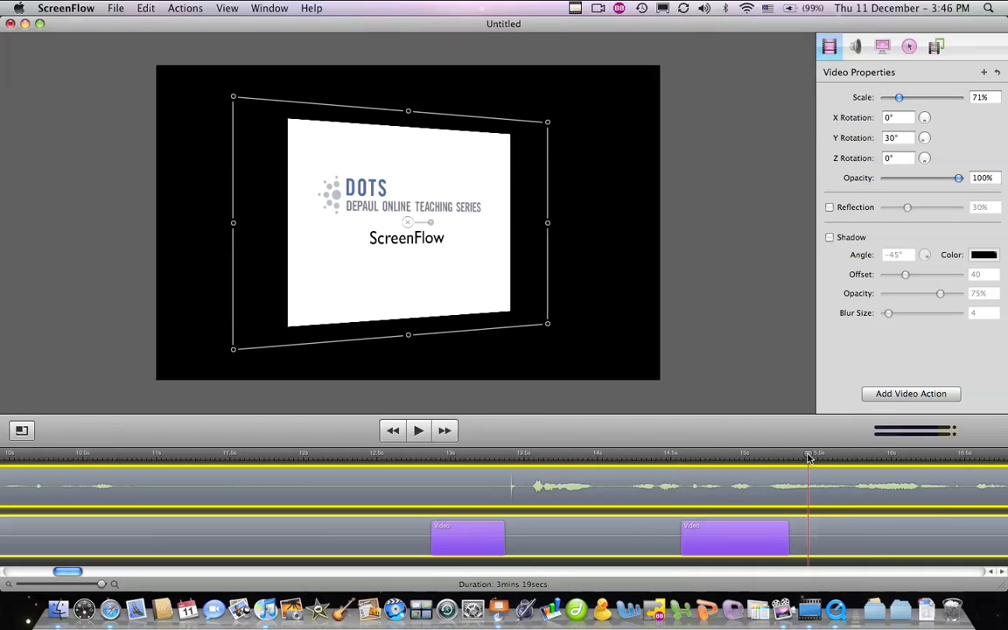
# Set the second action's Y rotation to 0° and scale back to 100%
pyautogui.doubleClick(893, 138)
pyautogui.write('0')
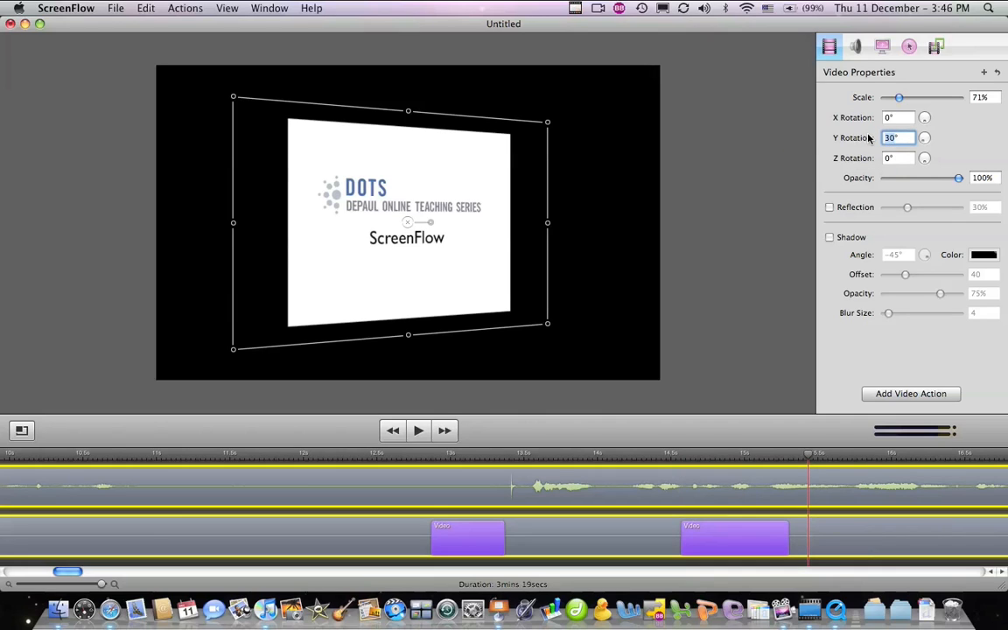
pyautogui.press('Return')
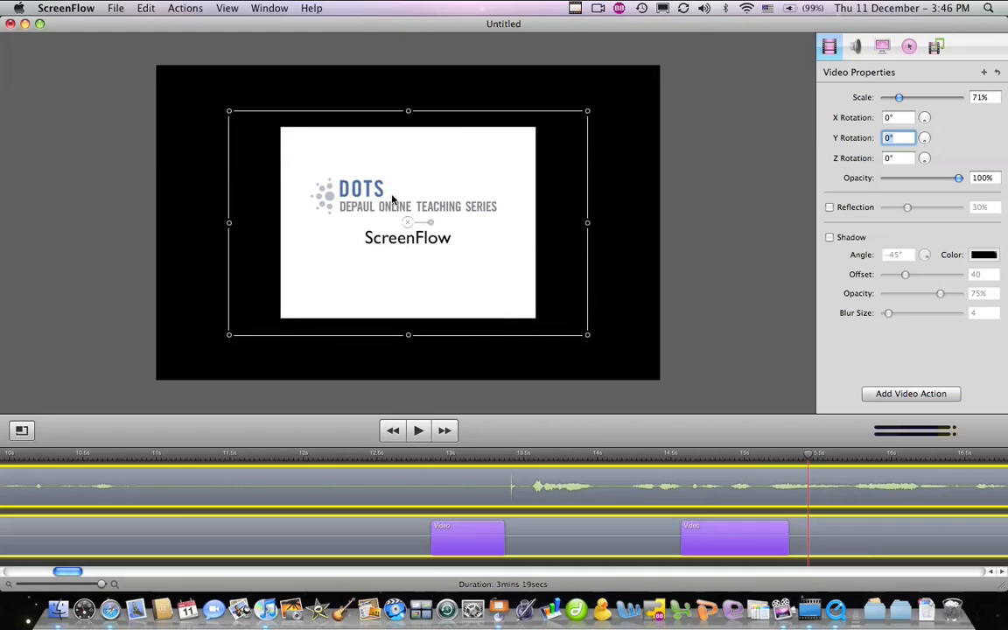
pyautogui.moveTo(899, 100); pyautogui.dragTo(906, 100)
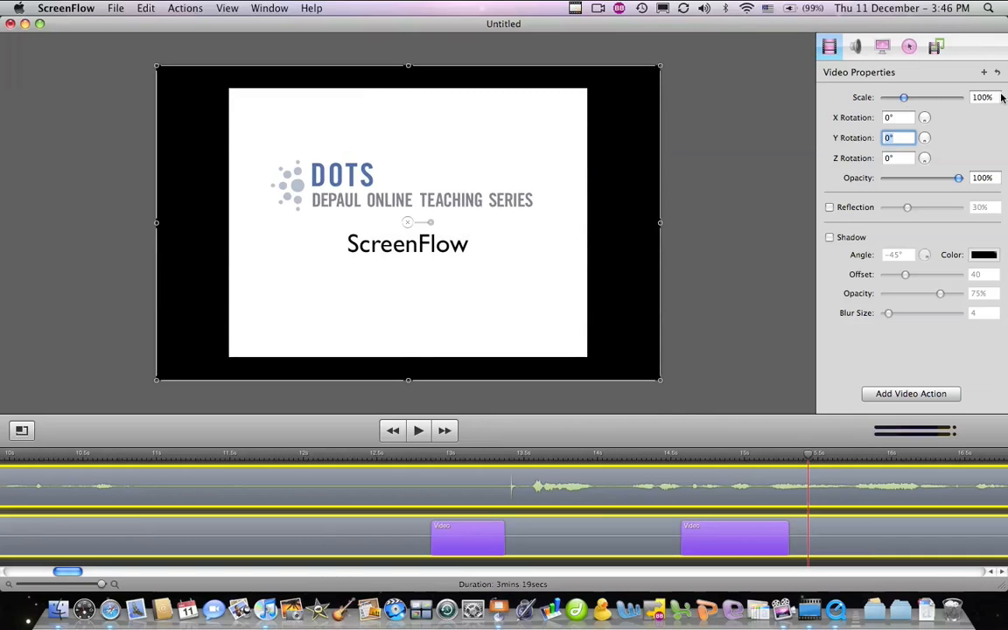
# Play both title animations from before the first video action to preview them
pyautogui.click(328, 456)
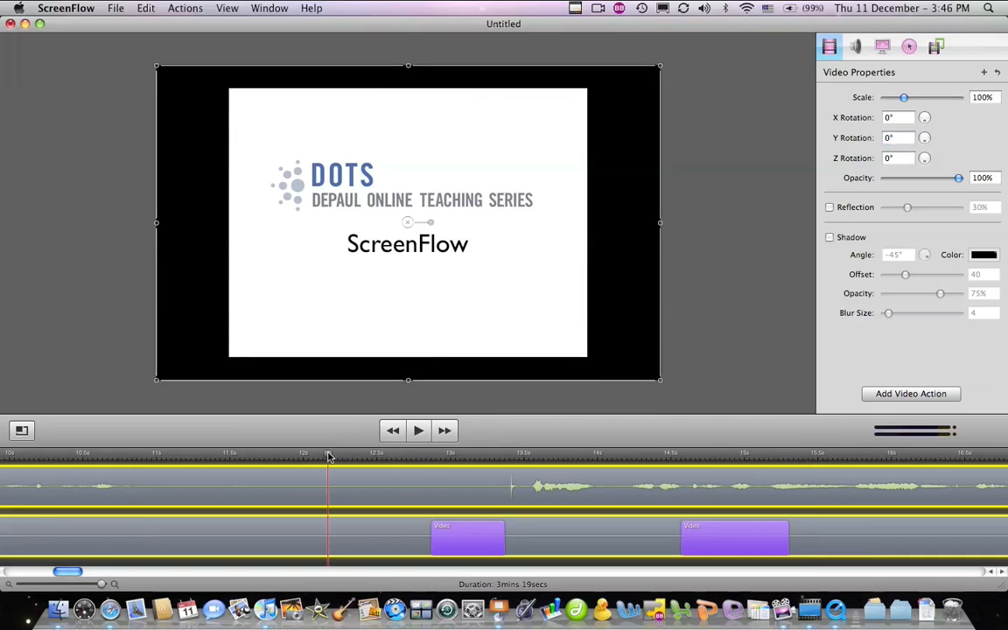
pyautogui.click(418, 430)
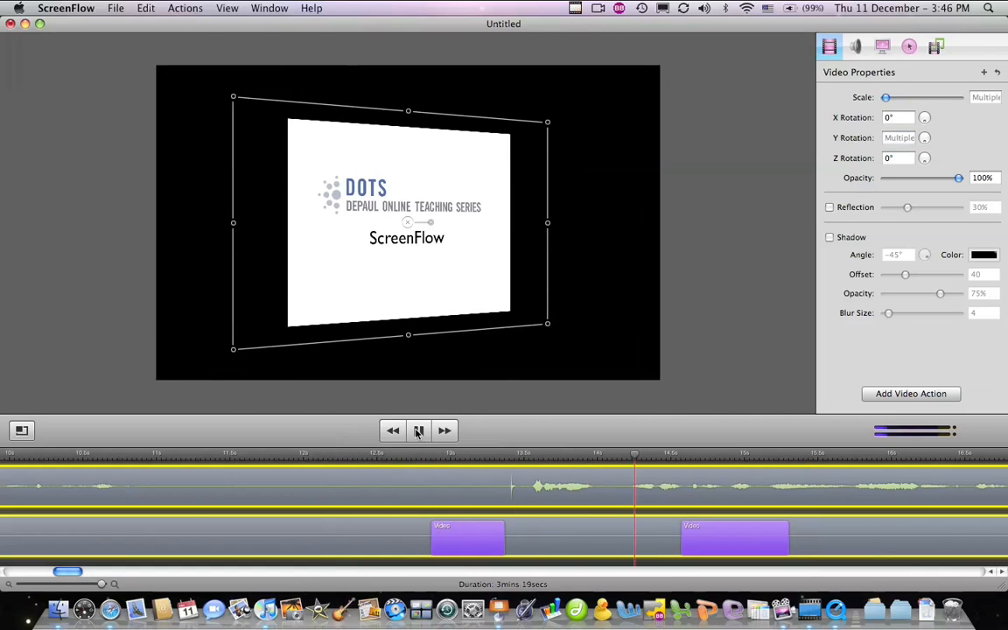
pyautogui.click(418, 430)
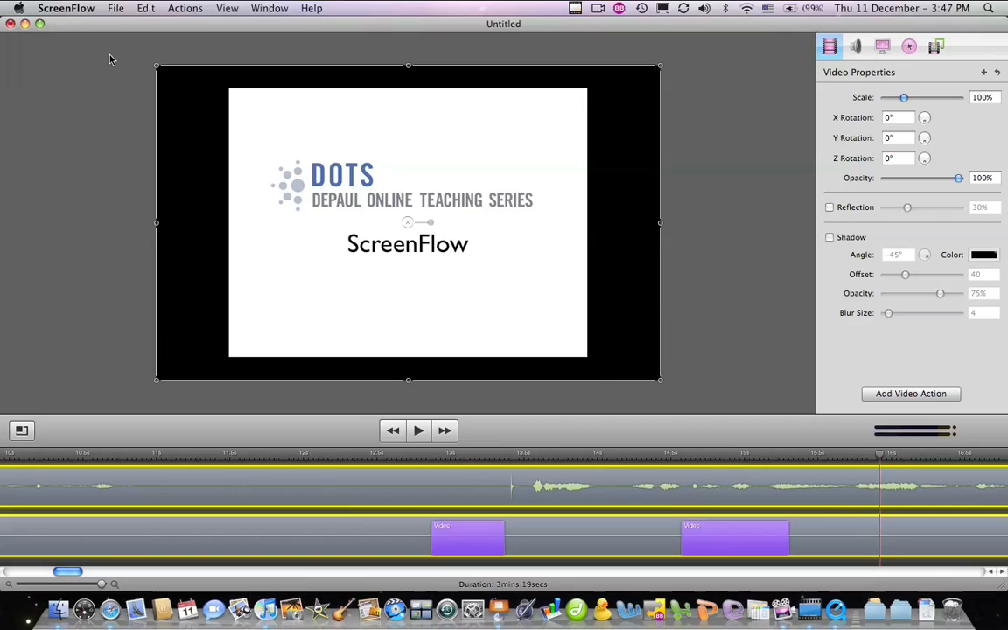
# Save the project as 'example' (example.screenflow) on the Desktop using Save As
pyautogui.click(115, 9)
pyautogui.click(140, 126)
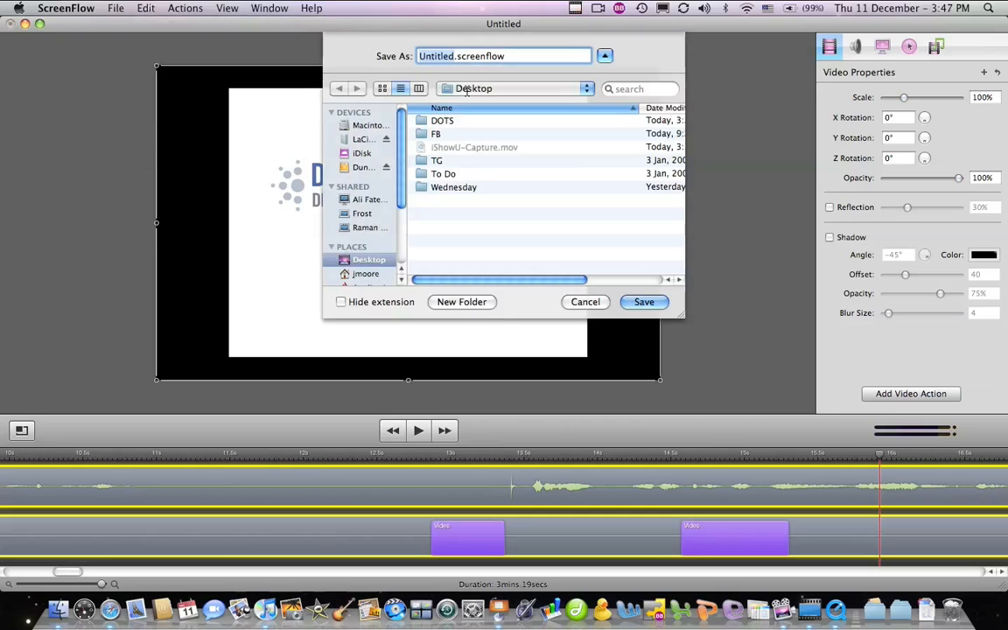
pyautogui.write('exampl')
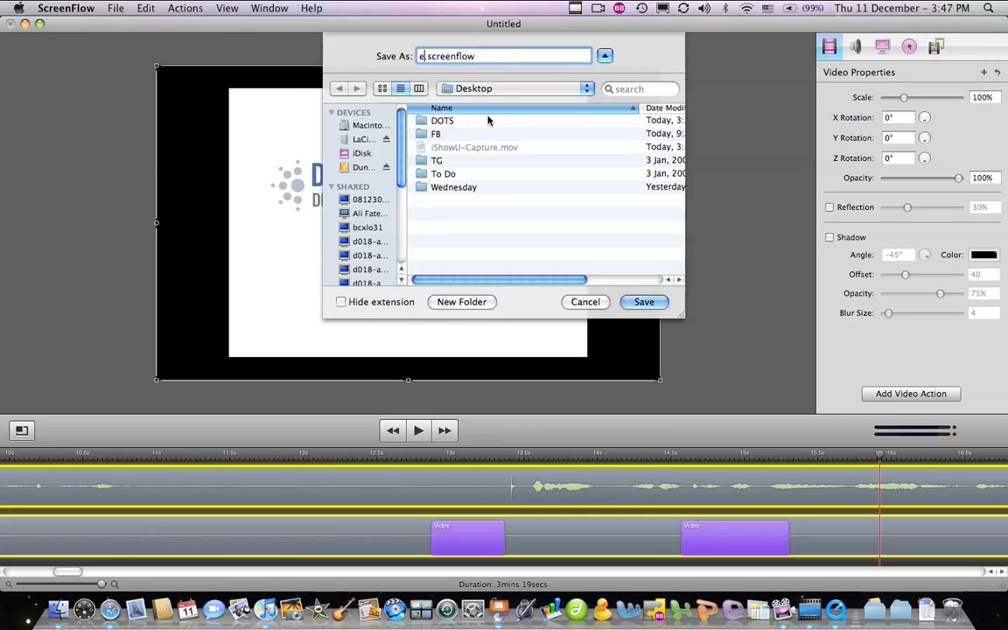
pyautogui.write('e')
pyautogui.click(638, 303)
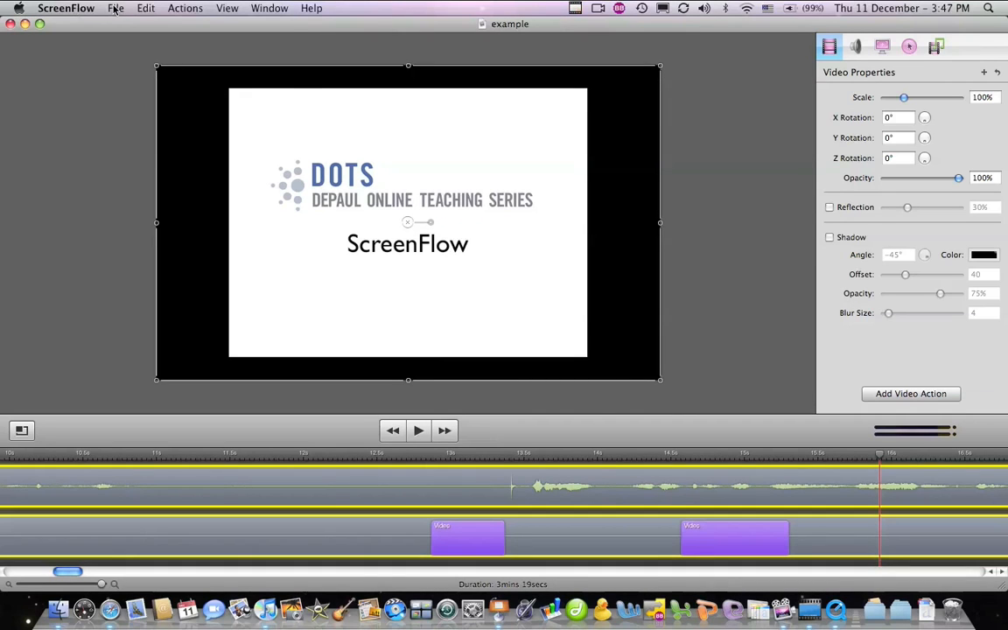
pyautogui.click(114, 9)
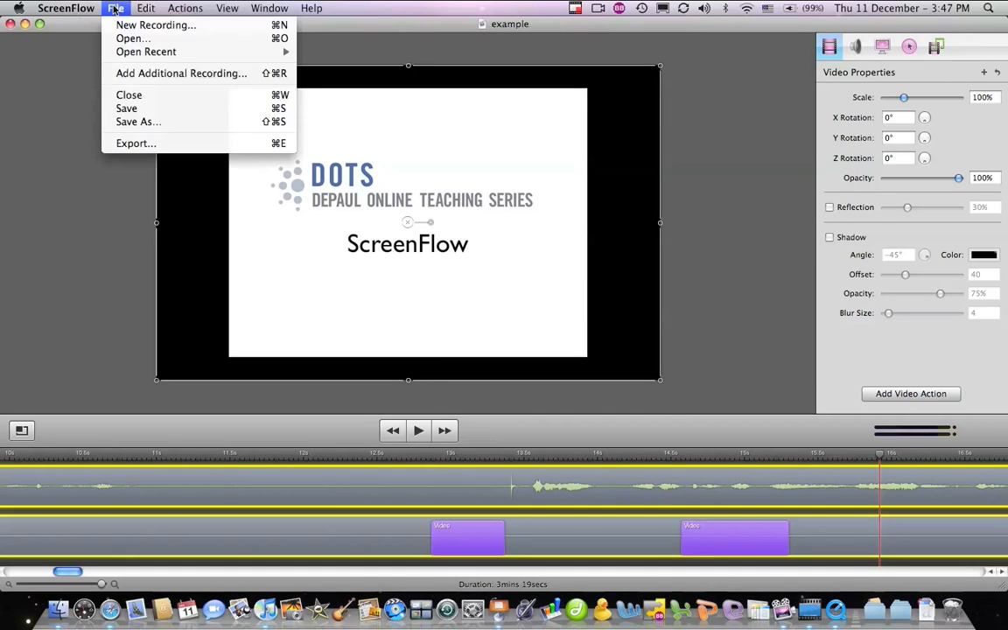
# Export the movie to example.m4v using the iPod preset at 640×480, letterboxed
pyautogui.click(158, 146)
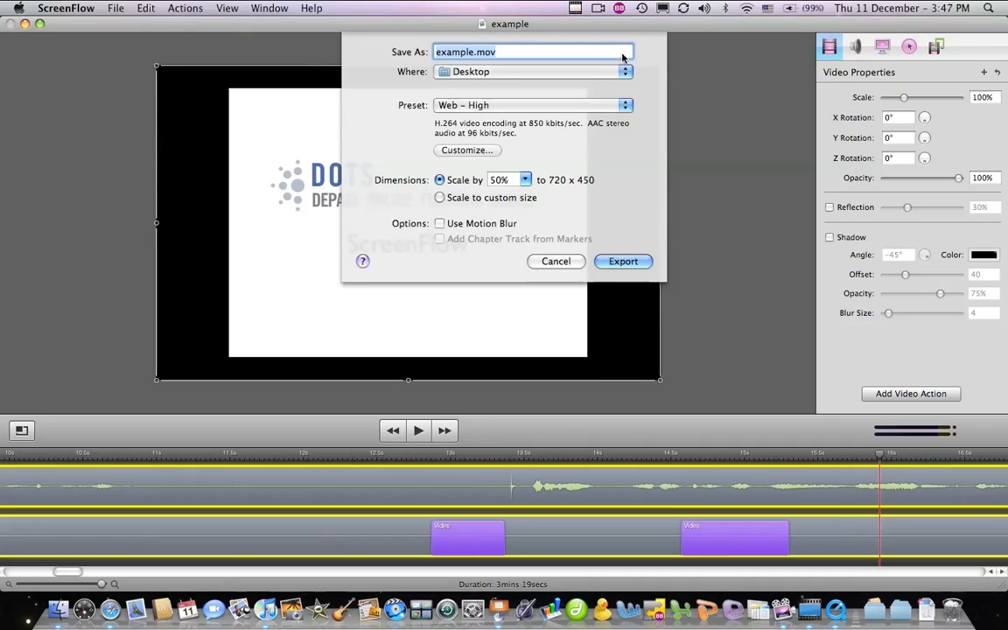
pyautogui.click(627, 107)
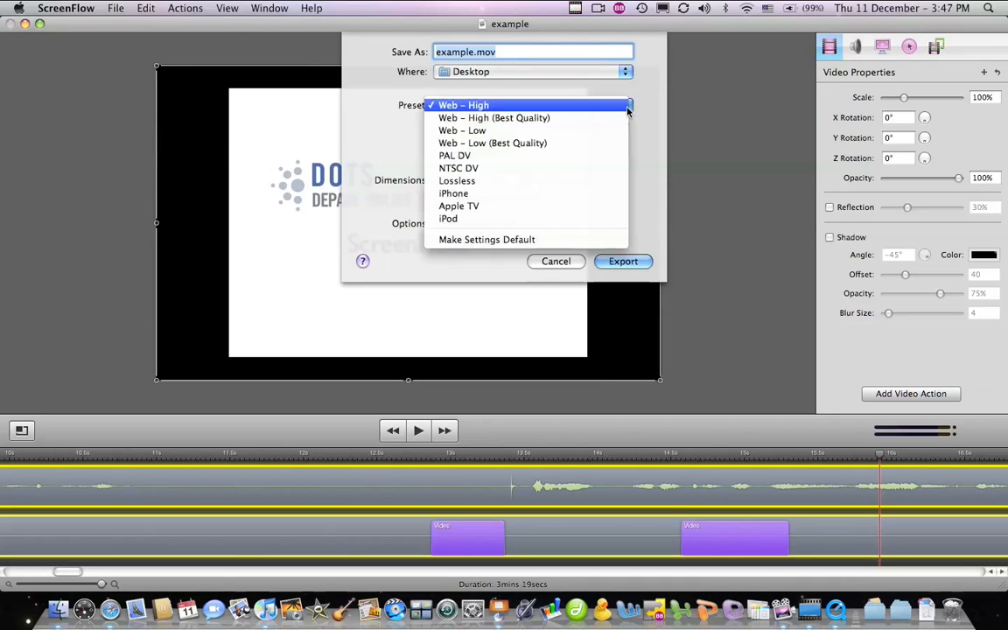
pyautogui.click(488, 219)
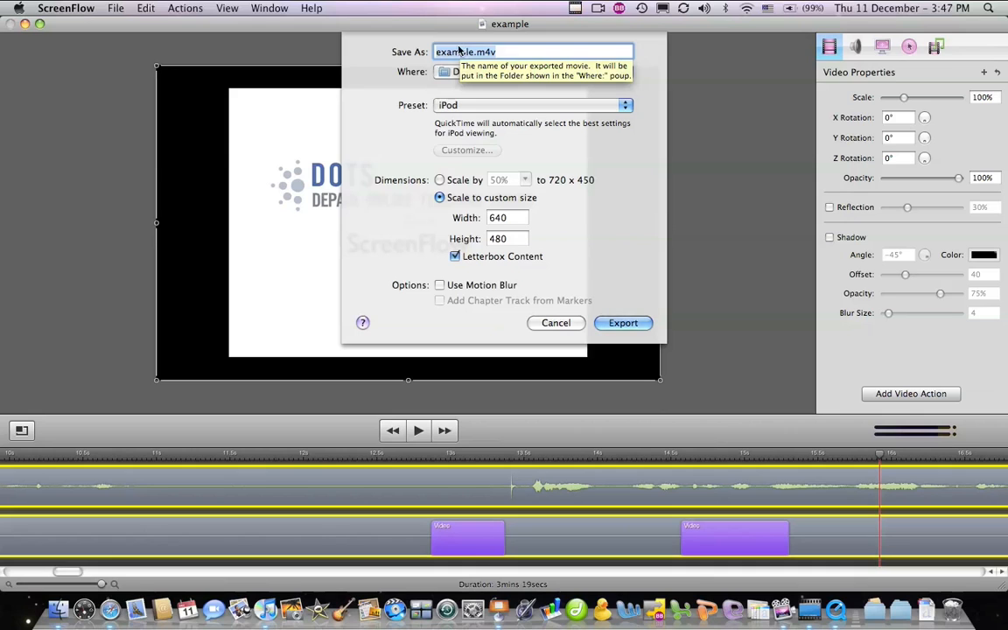
pyautogui.click(623, 324)
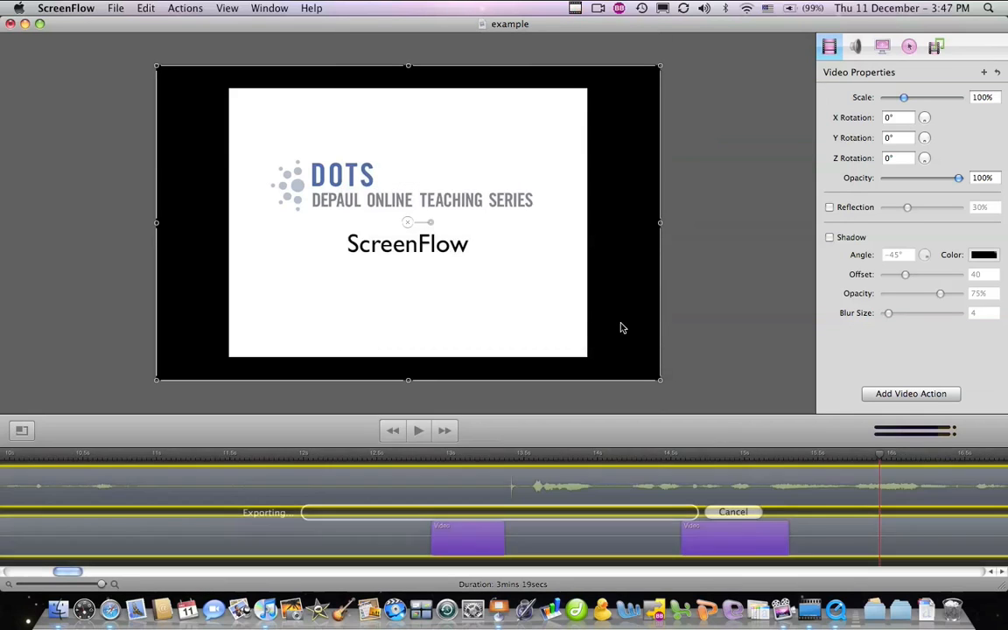